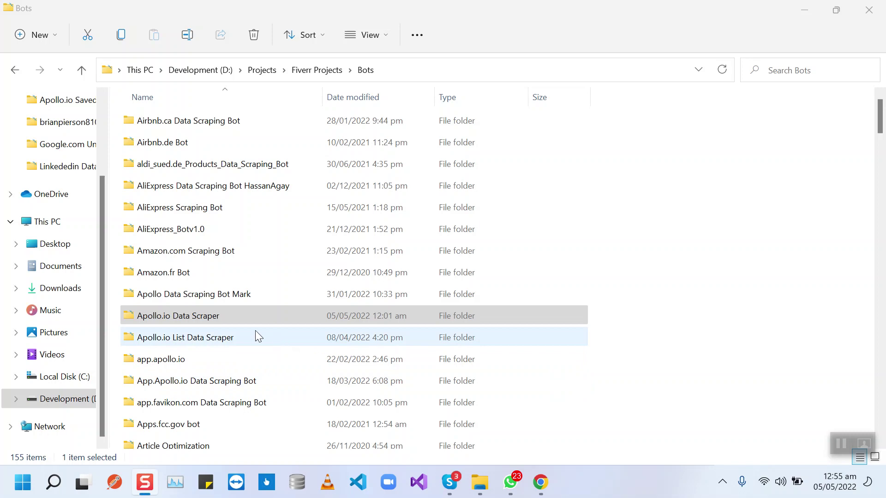
- Browse Bots > Apollo.io Data Scraper > Application Files > Apollo.io Data Scraper_1_0_0_11 and launch the scraper application
{"action": "left_click", "coordinate": [221, 324]}
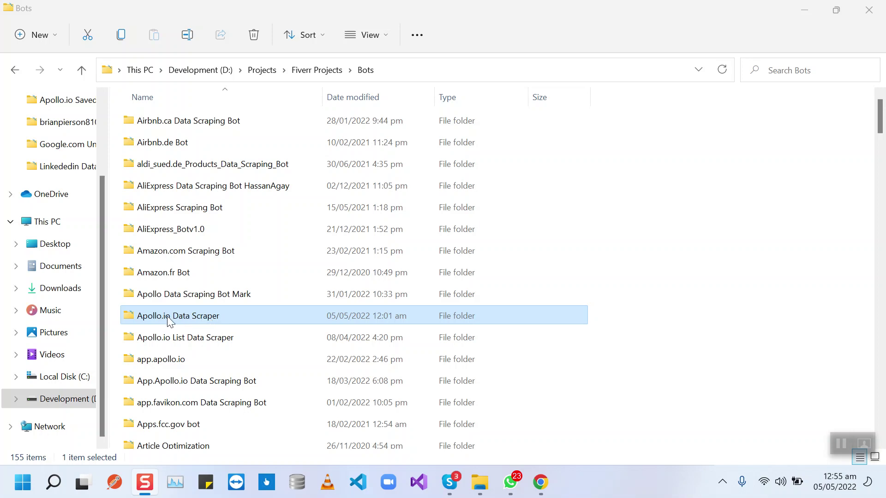
{"action": "double_click", "coordinate": [198, 320]}
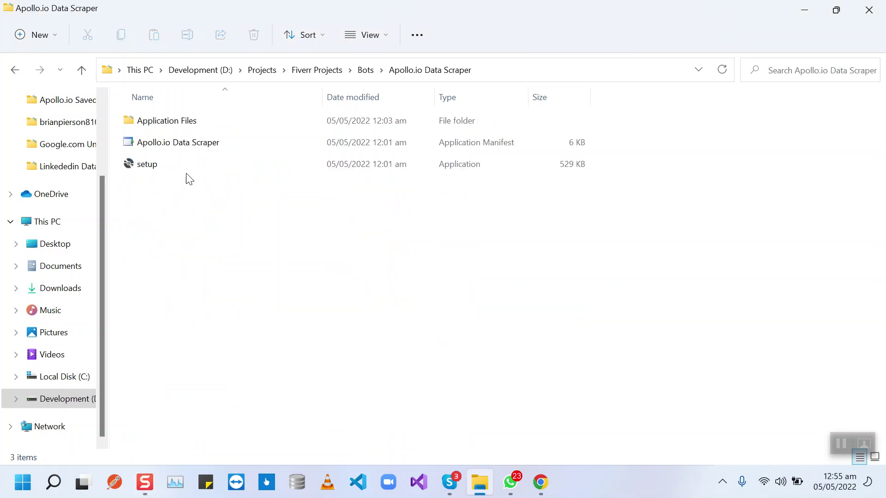
{"action": "double_click", "coordinate": [166, 122]}
{"action": "double_click", "coordinate": [167, 124]}
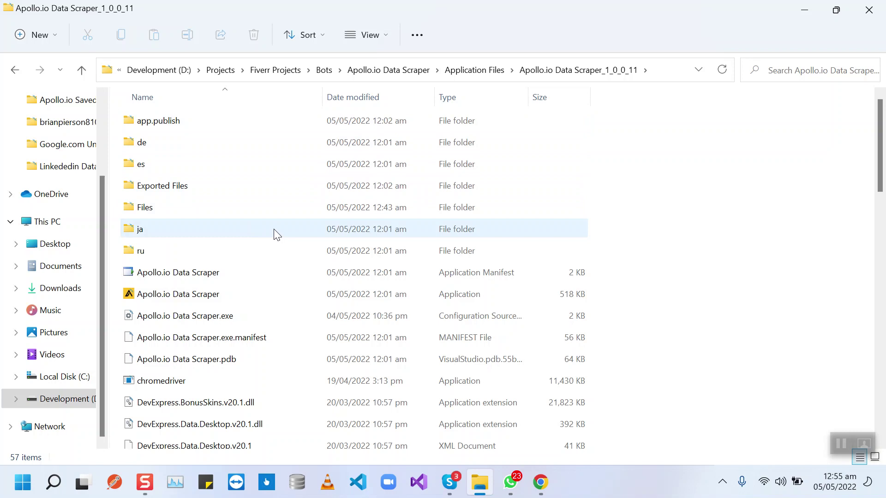
{"action": "left_click", "coordinate": [235, 302]}
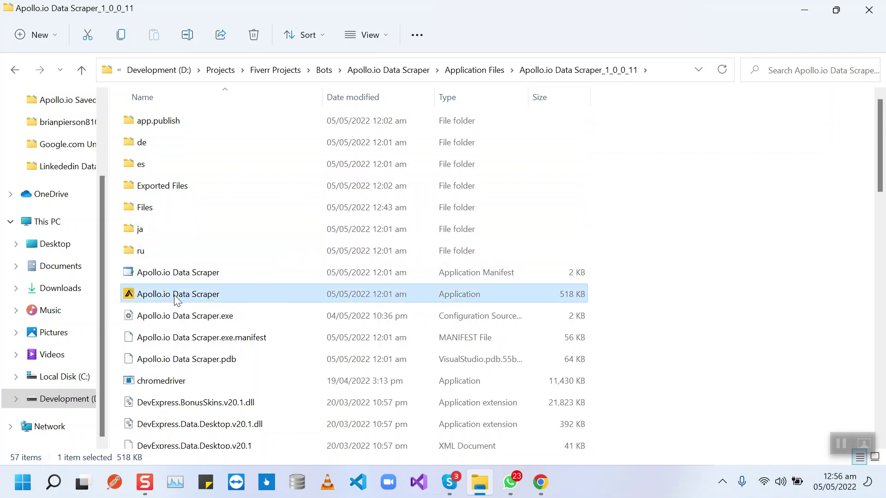
{"action": "mouse_move", "coordinate": [177, 293]}
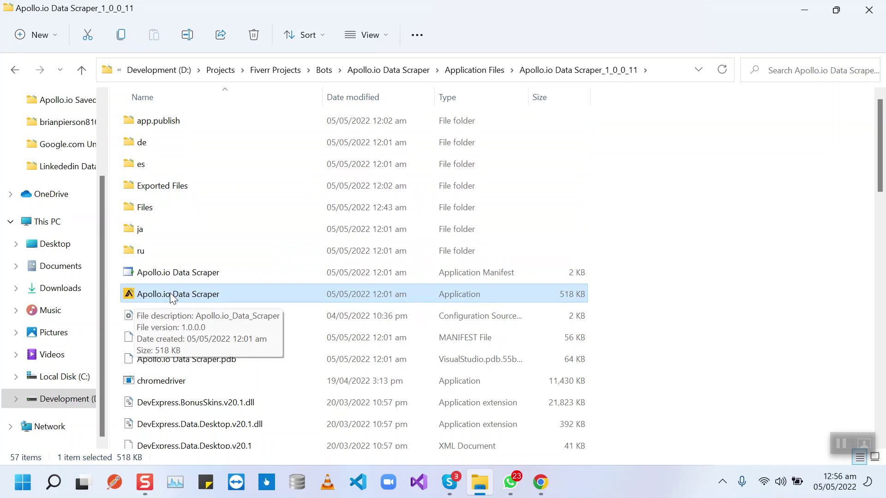
{"action": "double_click", "coordinate": [171, 298]}
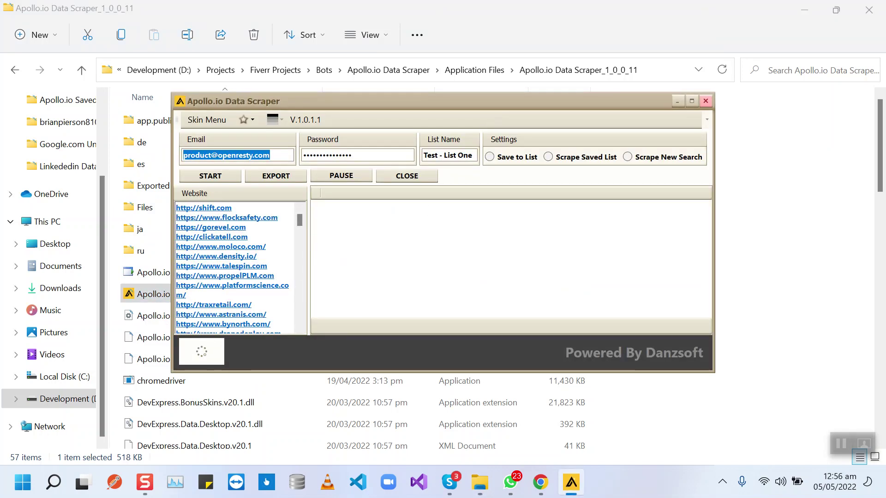
- Choose Save to List with list name 'Test - List One', check the login email, and start scraping
{"action": "left_click_drag", "start_coordinate": [492, 108], "coordinate": [482, 113]}
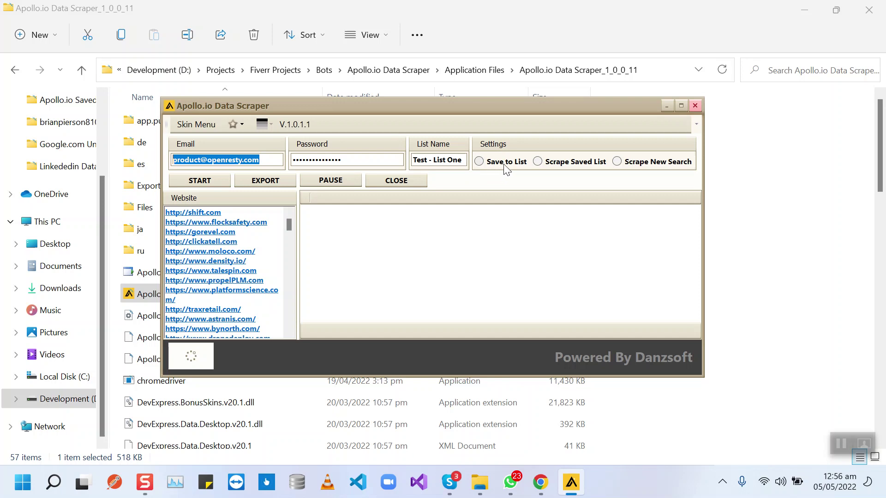
{"action": "left_click", "coordinate": [505, 166]}
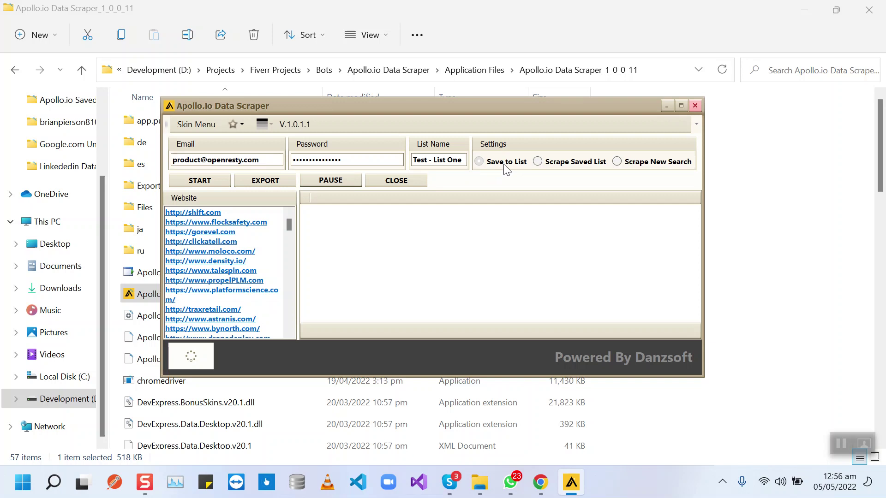
{"action": "left_click", "coordinate": [438, 161]}
{"action": "left_click_drag", "start_coordinate": [414, 161], "coordinate": [450, 165]}
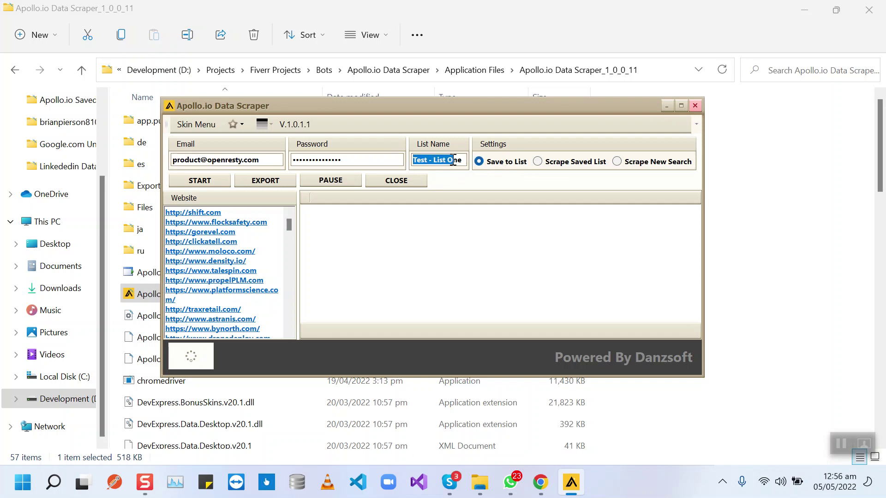
{"action": "left_click", "coordinate": [450, 163]}
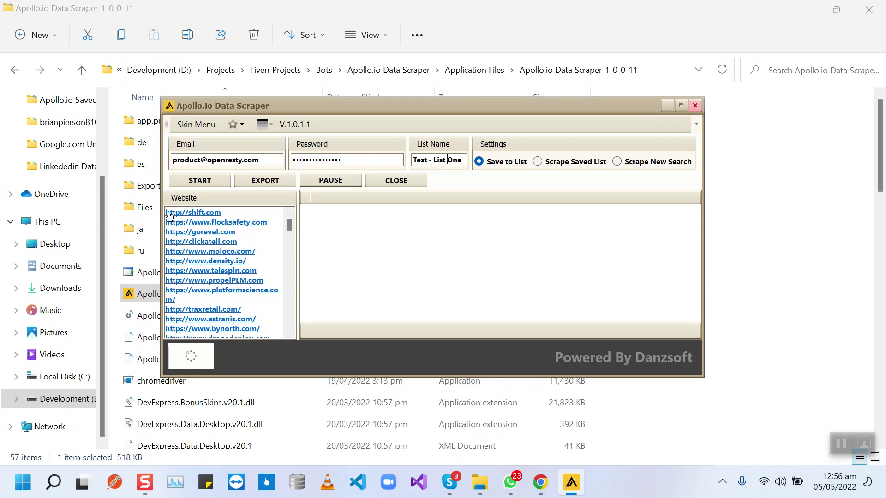
{"action": "scroll", "coordinate": [173, 222], "scroll_direction": "down", "scroll_amount": 2}
{"action": "scroll", "coordinate": [194, 242], "scroll_direction": "down", "scroll_amount": 2}
{"action": "scroll", "coordinate": [207, 263], "scroll_direction": "down", "scroll_amount": 2}
{"action": "scroll", "coordinate": [238, 270], "scroll_direction": "down", "scroll_amount": 2}
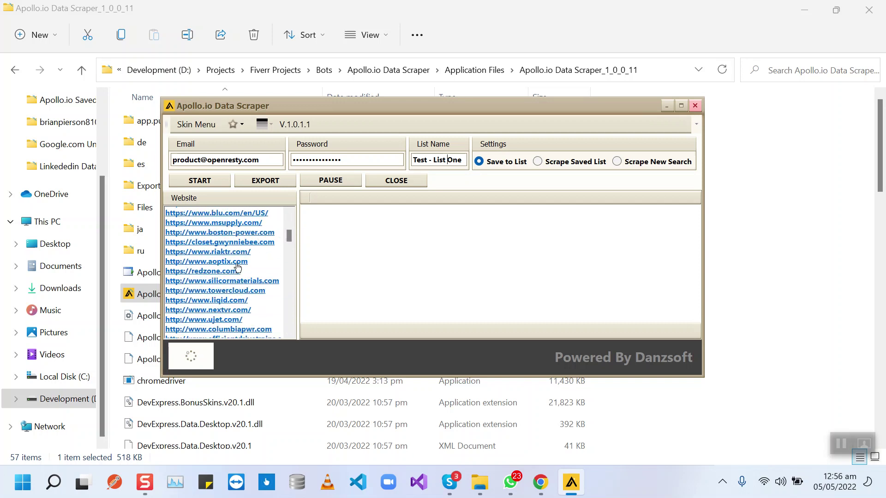
{"action": "scroll", "coordinate": [277, 249], "scroll_direction": "up", "scroll_amount": 3}
{"action": "scroll", "coordinate": [293, 221], "scroll_direction": "up", "scroll_amount": 3}
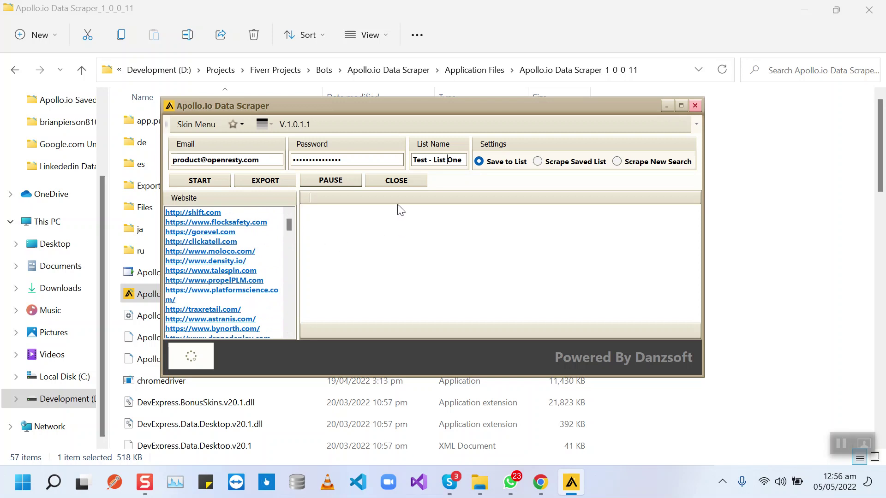
{"action": "left_click_drag", "start_coordinate": [346, 161], "coordinate": [124, 161]}
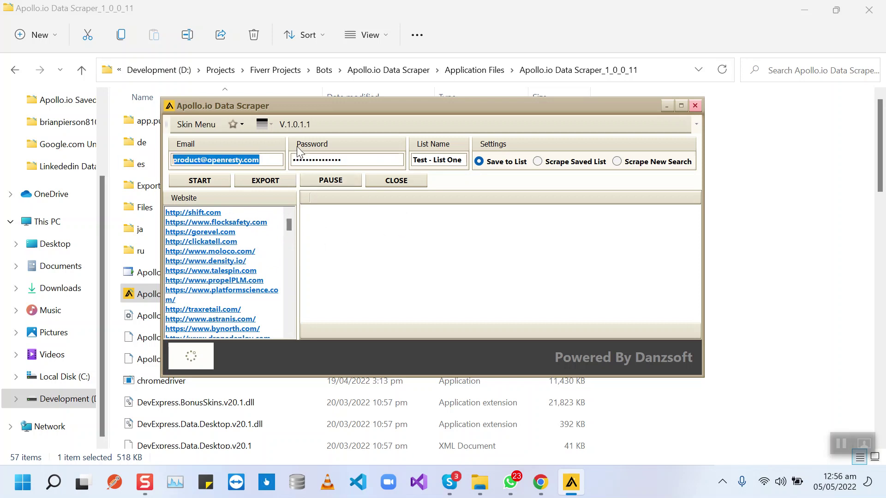
{"action": "left_click", "coordinate": [206, 184]}
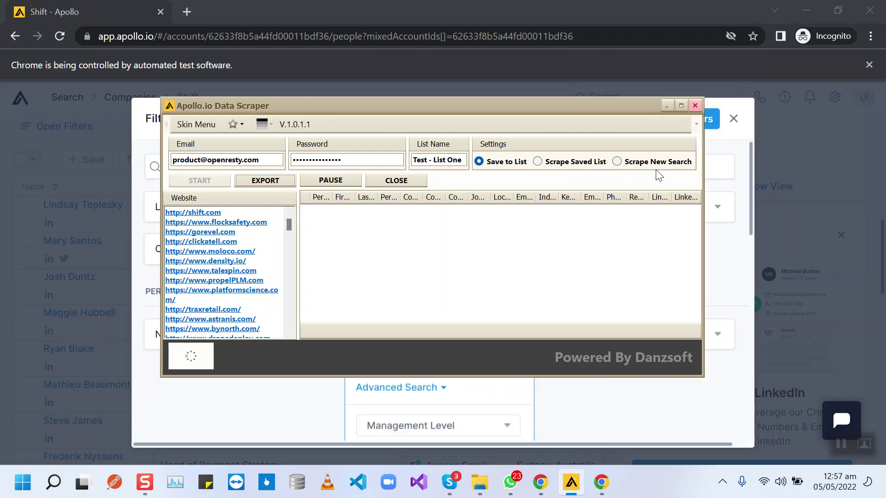
- Minimize the scraper window to watch Apollo filtering Shift's people by job title
{"action": "left_click", "coordinate": [667, 107]}
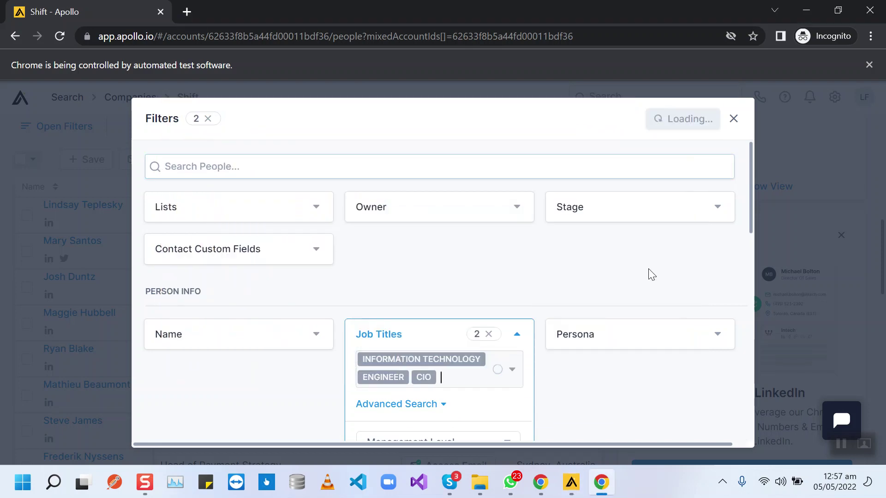
{"action": "type", "text": "INFRASTRUCTURE"}
- Add job titles INFRASTRUCTURE, CTO, IT, CLOUD and VICE PRESIDENT for Shift and apply the filters
{"action": "key", "text": "Return"}
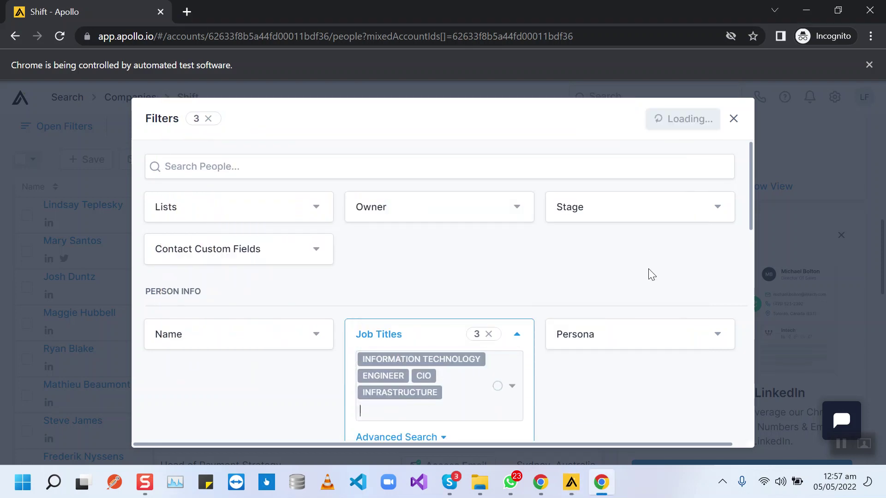
{"action": "type", "text": "CTO"}
{"action": "key", "text": "Return"}
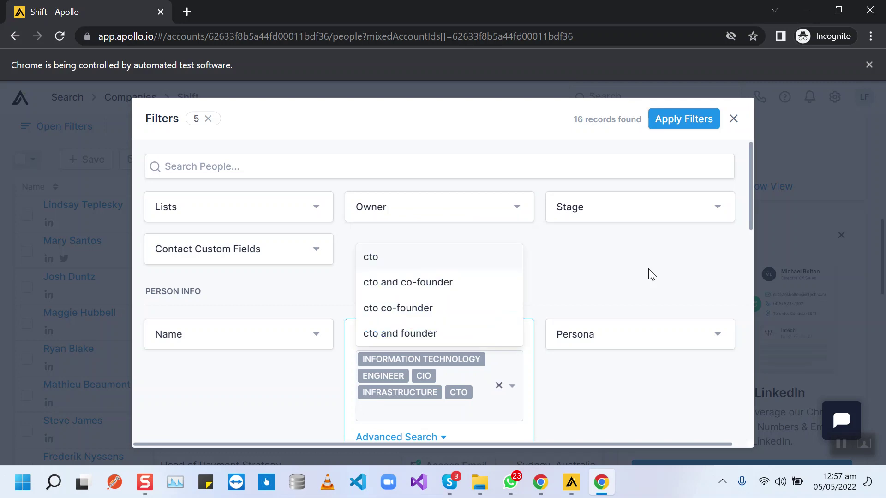
{"action": "type", "text": "IT"}
{"action": "key", "text": "Return"}
{"action": "type", "text": "CLOUD"}
{"action": "key", "text": "Return"}
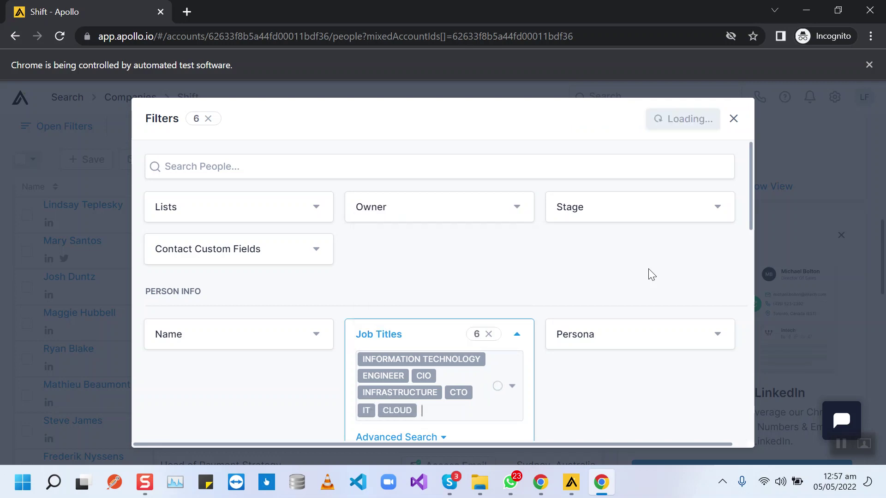
{"action": "type", "text": "VICE PRESIDENT"}
{"action": "key", "text": "Return"}
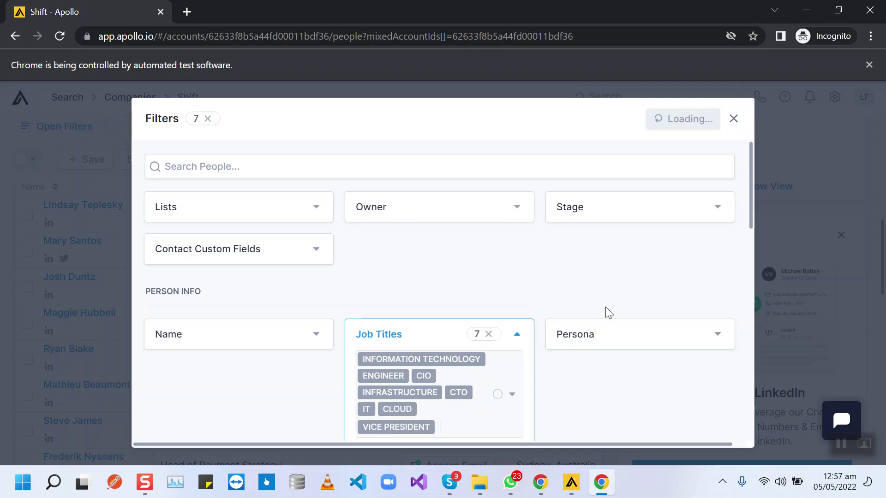
{"action": "key", "text": "Escape"}
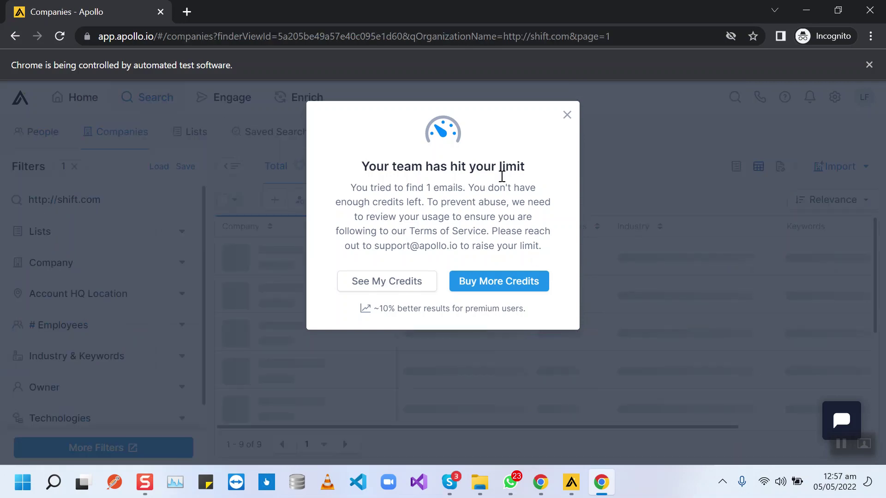
- Dismiss the credit-limit warning and run a new company search for flocksafety.com
{"action": "left_click", "coordinate": [569, 118]}
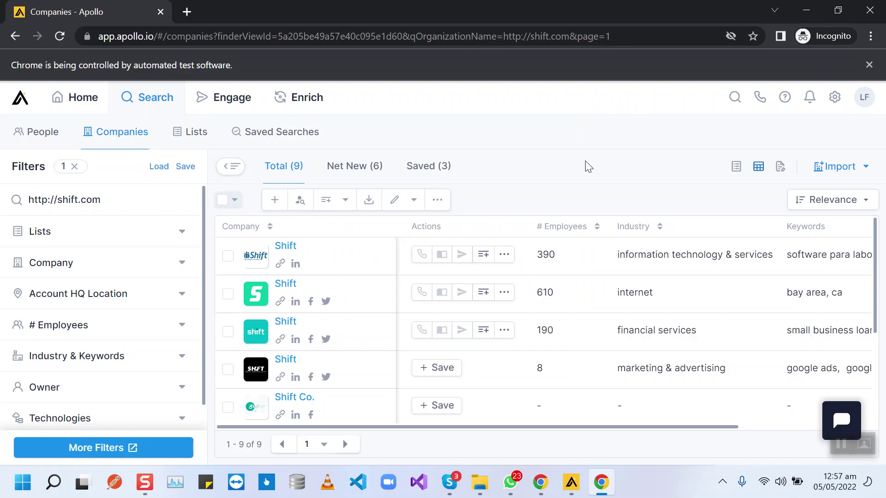
{"action": "key", "text": "ctrl+a"}
{"action": "key", "text": "BackSpace"}
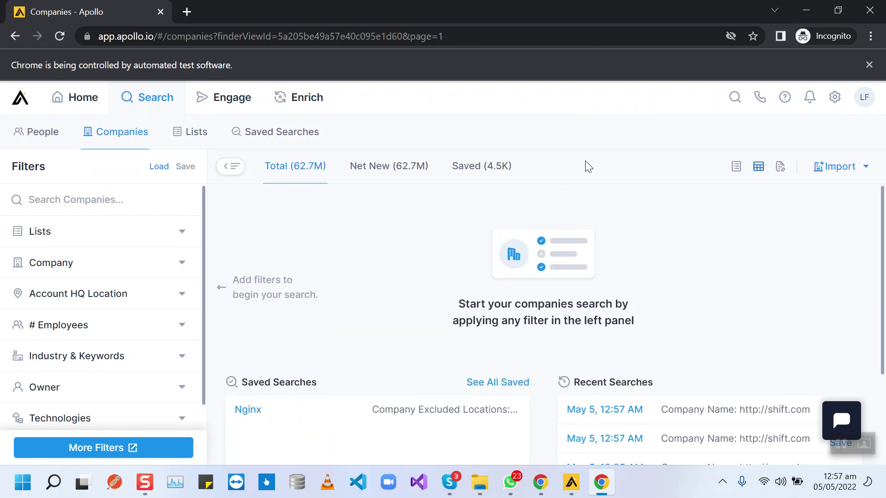
{"action": "type", "text": "https://www.flocksafety.com"}
{"action": "key", "text": "Return"}
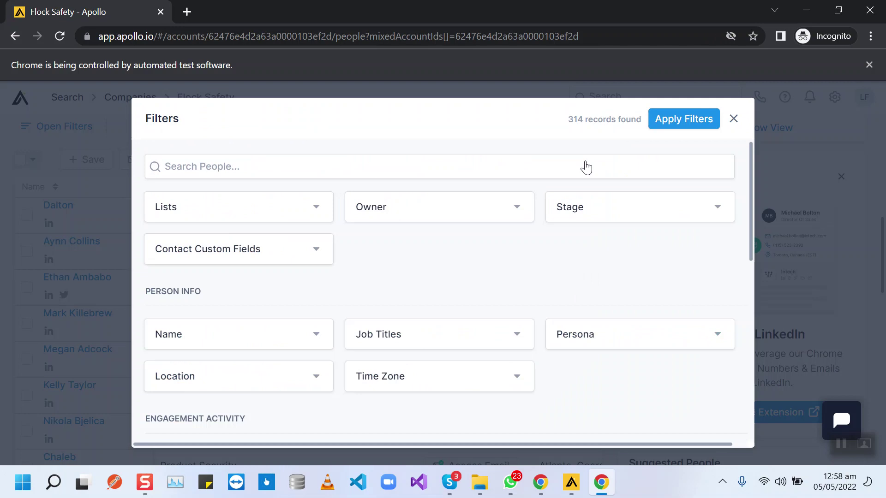
{"action": "type", "text": "INFORMATION"}
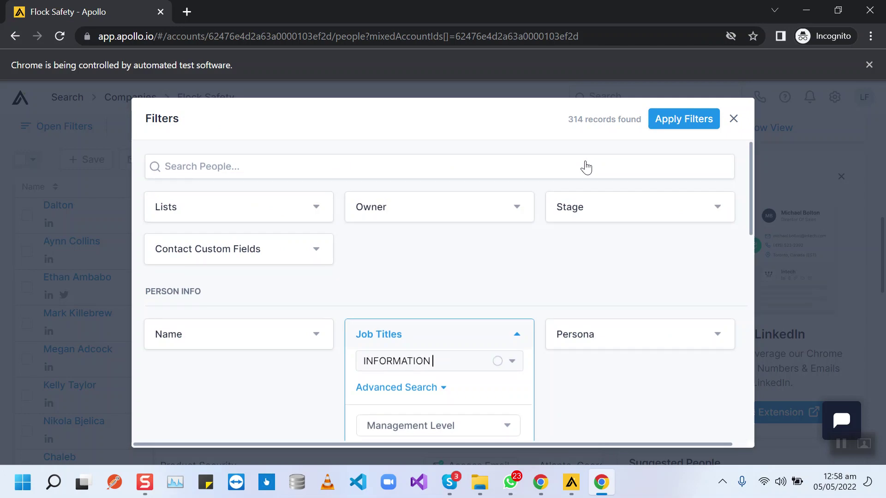
{"action": "type", "text": " TECHNOLOGY"}
- Filter Flock Safety's people by INFORMATION TECHNOLOGY, ENGINEER, CIO, INFRASTRUCTURE, CTO, IT, CLOUD and VICE PRESIDENT and apply
{"action": "key", "text": "Return"}
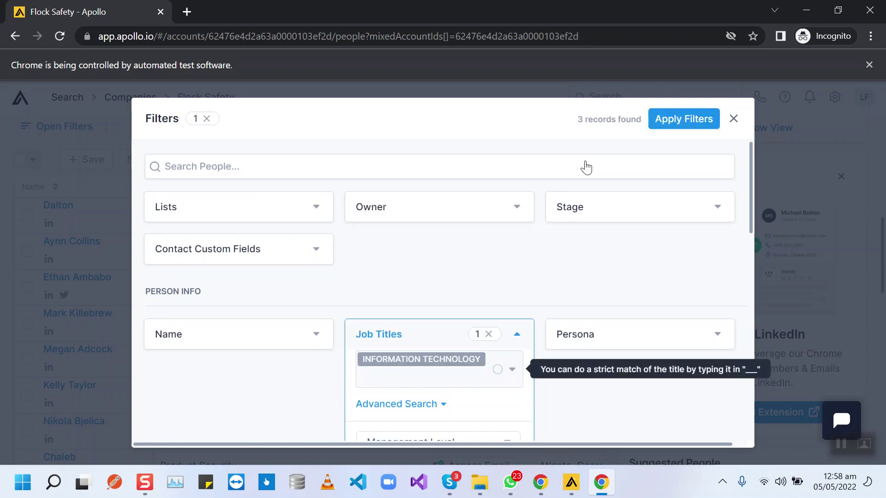
{"action": "type", "text": "ENGINEER"}
{"action": "key", "text": "Return"}
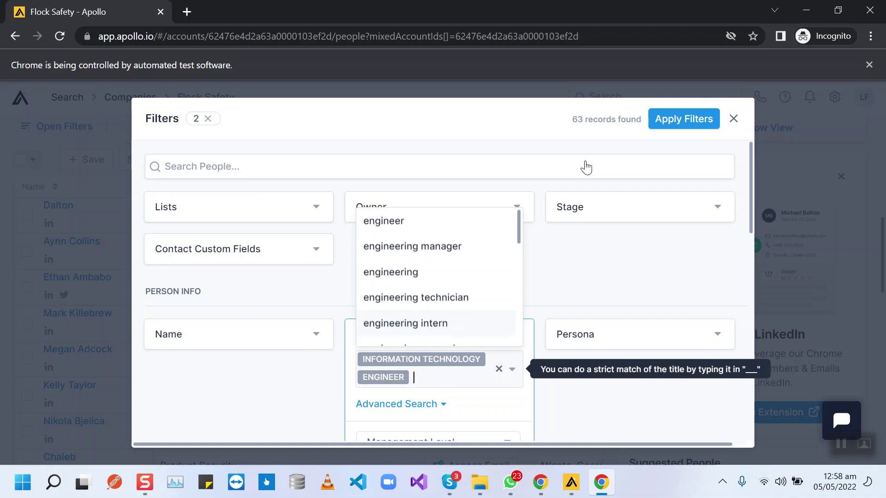
{"action": "type", "text": "CIO"}
{"action": "key", "text": "Return"}
{"action": "type", "text": "INFRASTRUCT"}
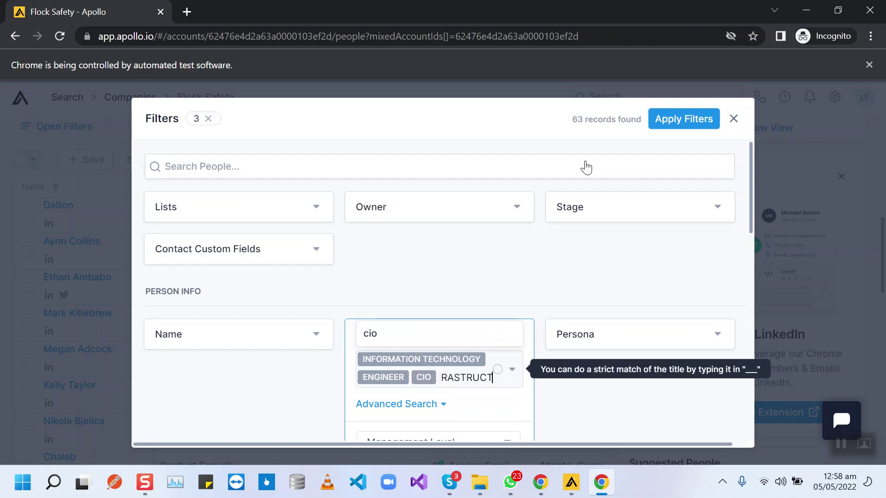
{"action": "type", "text": "URE"}
{"action": "key", "text": "Return"}
{"action": "type", "text": "CTO"}
{"action": "key", "text": "Return"}
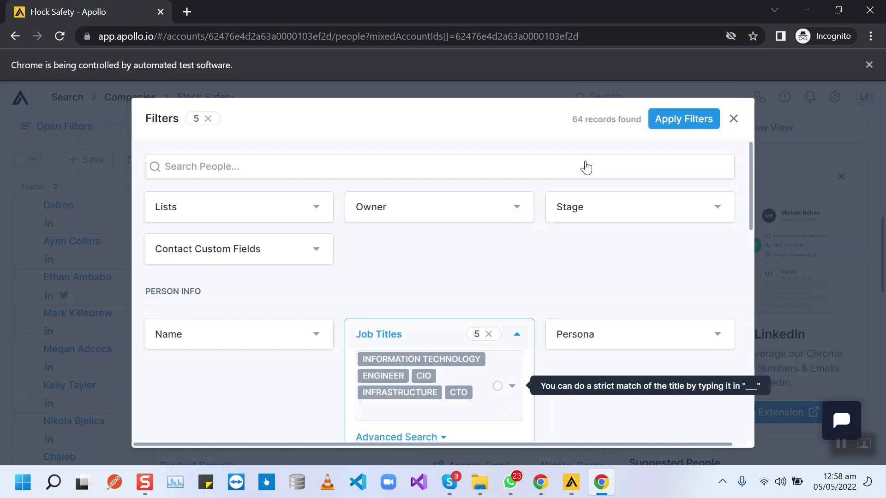
{"action": "type", "text": "IT"}
{"action": "key", "text": "Return"}
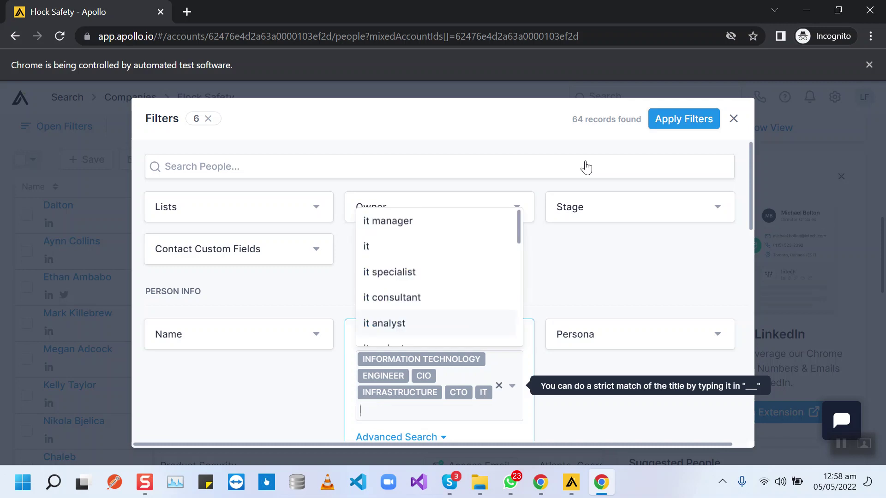
{"action": "type", "text": "CLOUD"}
{"action": "key", "text": "Return"}
{"action": "type", "text": "VICE PRESIDENT"}
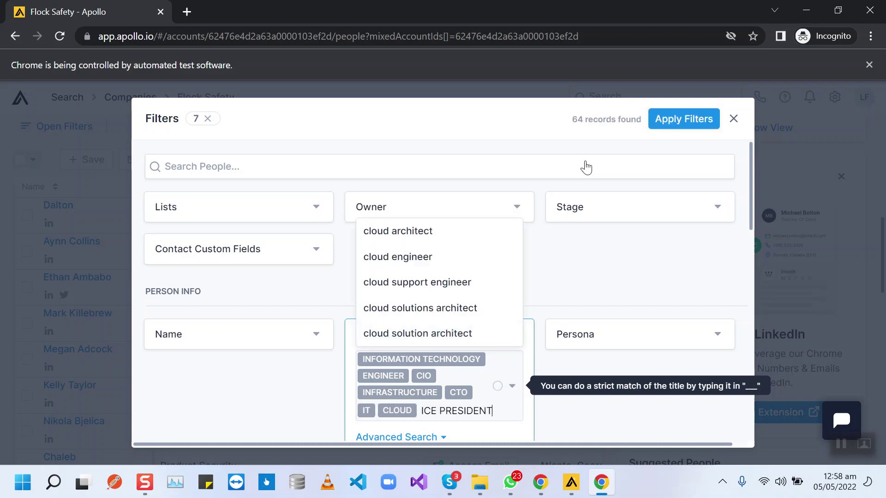
{"action": "key", "text": "Return"}
{"action": "key", "text": "Return"}
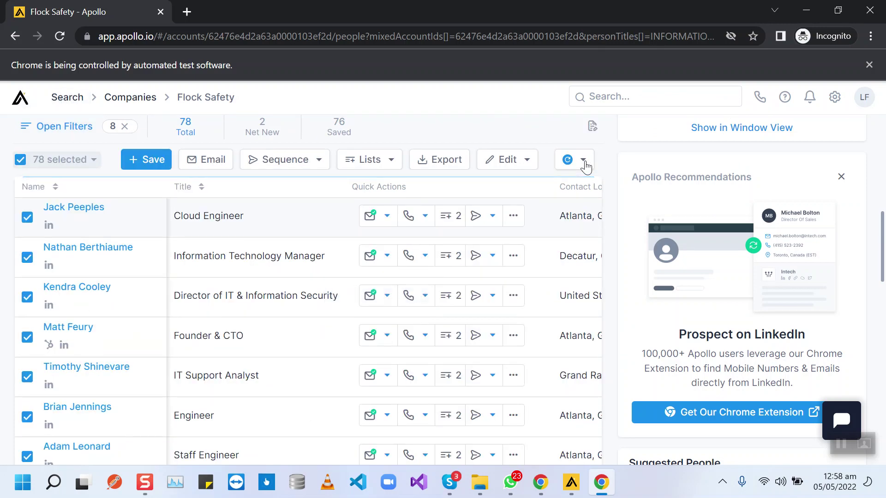
- Add the selected contacts to 'Test - List One', then bring the scraper window back up after the credit limit hits
{"action": "left_click", "coordinate": [584, 161]}
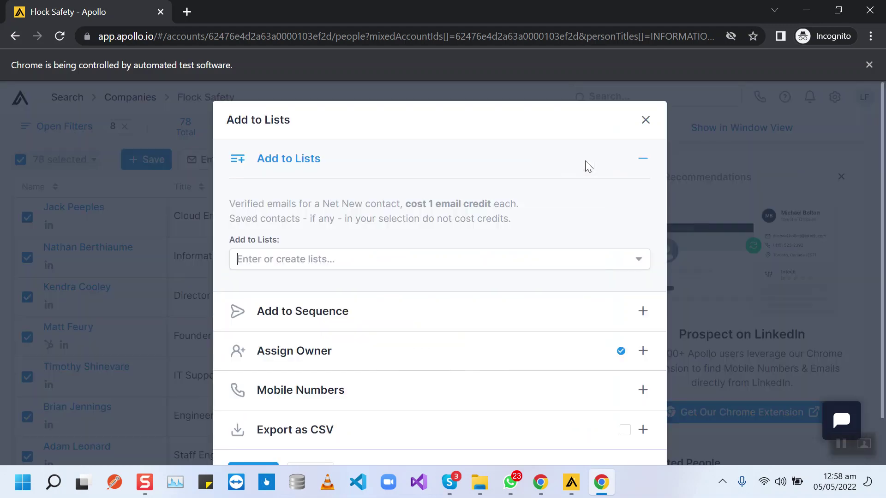
{"action": "type", "text": "Test - List One"}
{"action": "key", "text": "Return"}
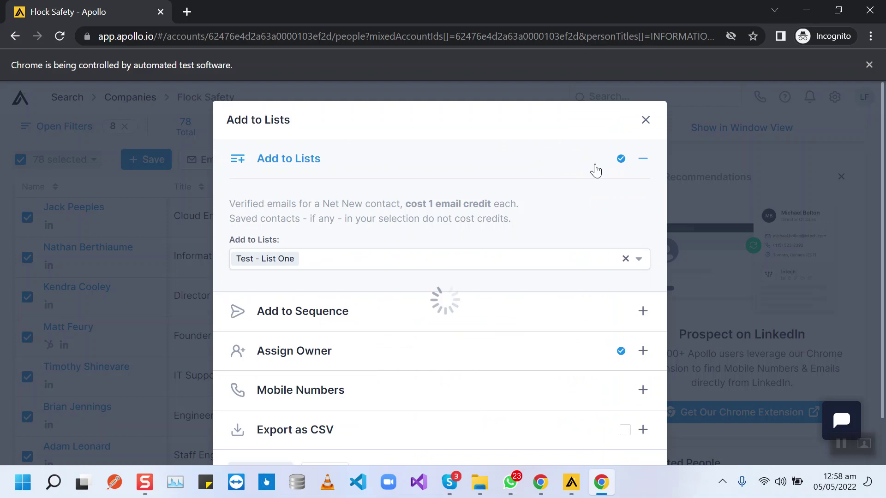
{"action": "left_click", "coordinate": [571, 483]}
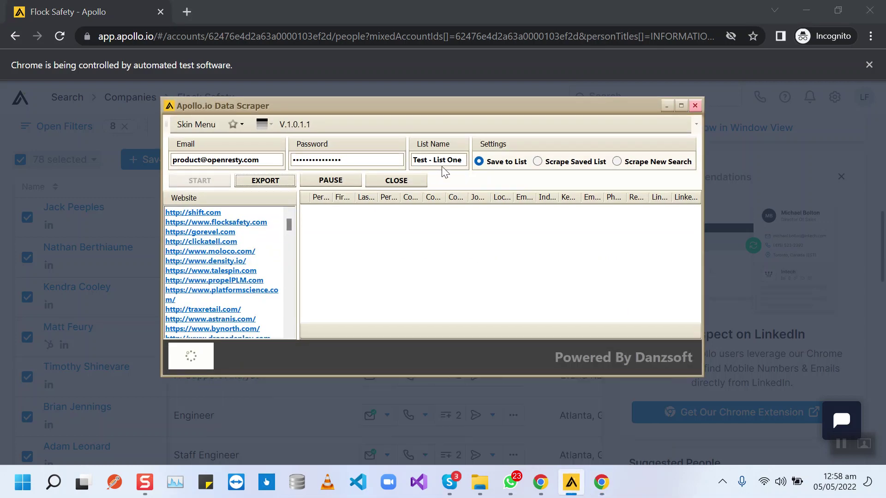
{"action": "left_click", "coordinate": [667, 106]}
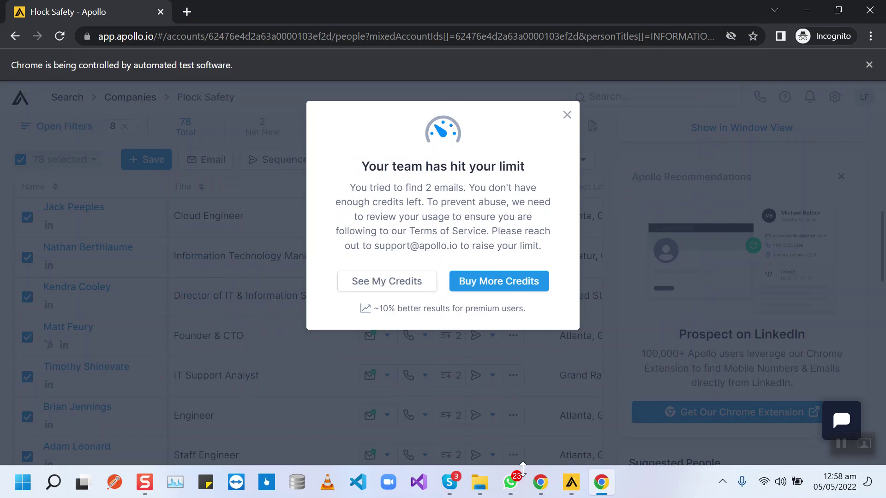
{"action": "left_click", "coordinate": [571, 482]}
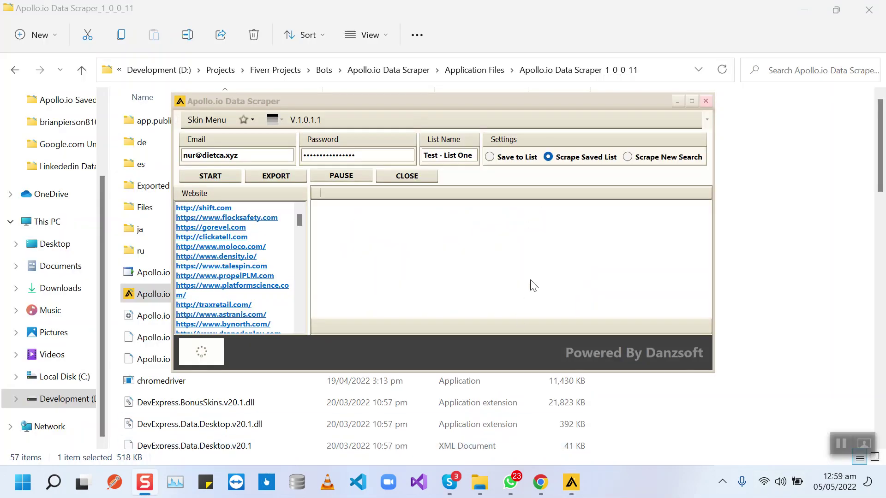
- Check the scraper's login email, choose Scrape Saved List and start the run
{"action": "left_click", "coordinate": [378, 155]}
{"action": "left_click", "coordinate": [251, 154]}
{"action": "left_click_drag", "start_coordinate": [251, 154], "coordinate": [181, 155]}
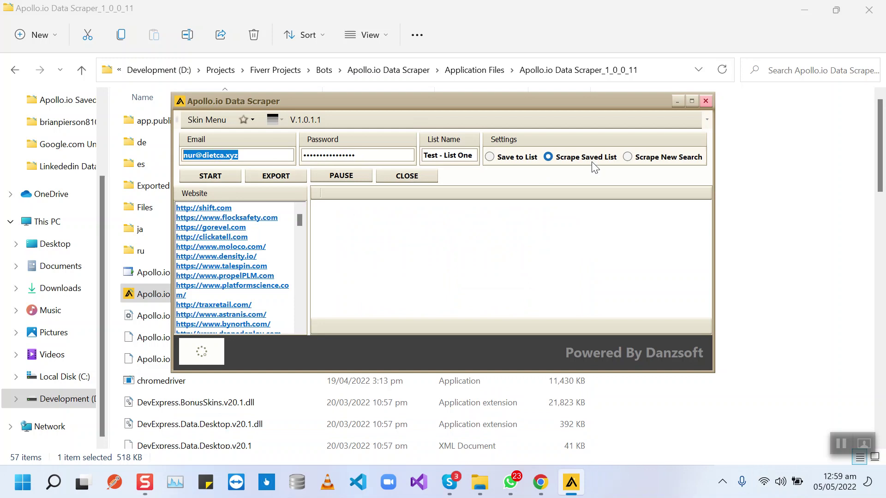
{"action": "left_click", "coordinate": [554, 161]}
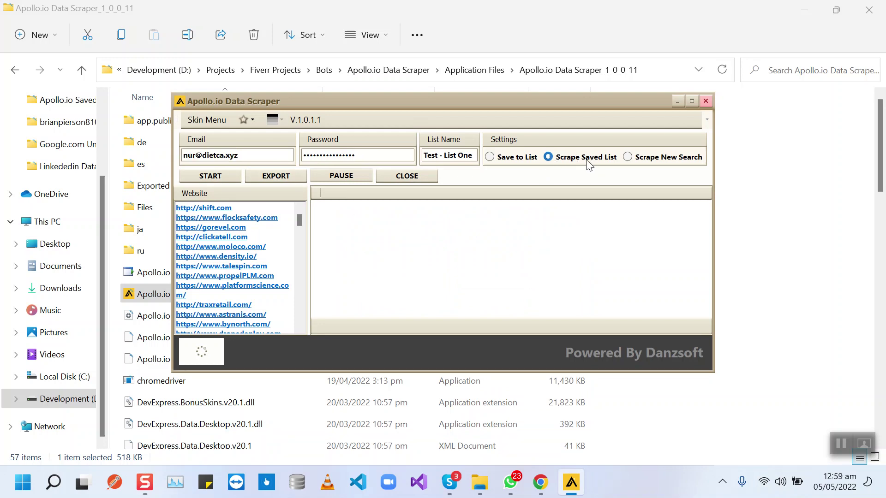
{"action": "left_click", "coordinate": [219, 179]}
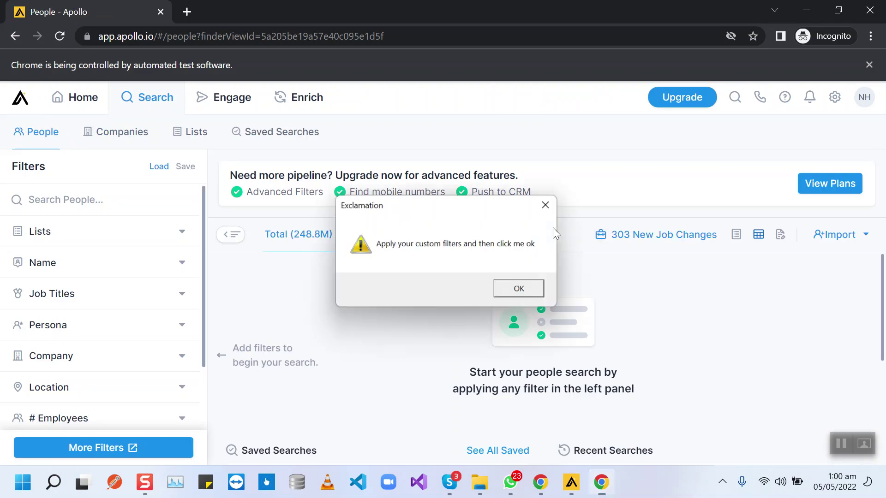
- Show the 123 contacts in the saved list 'Scrap This List' and confirm the scraper's filter prompt
{"action": "left_click_drag", "start_coordinate": [409, 210], "coordinate": [527, 173]}
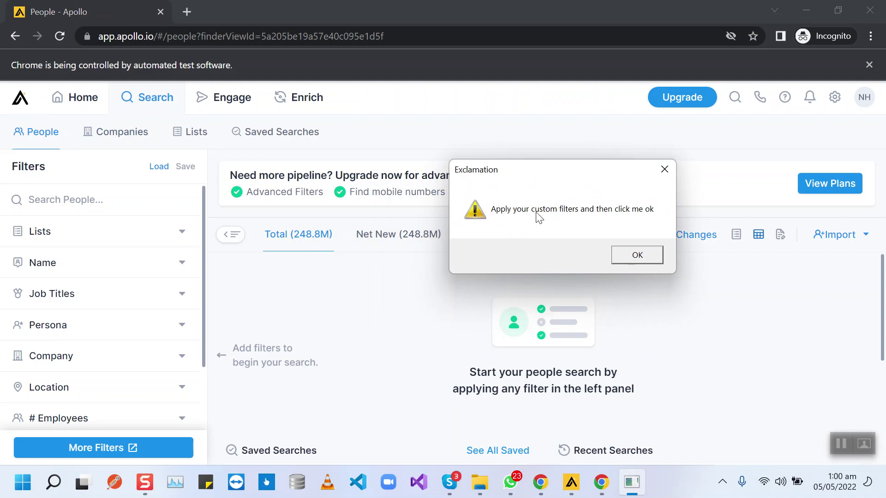
{"action": "left_click", "coordinate": [195, 140]}
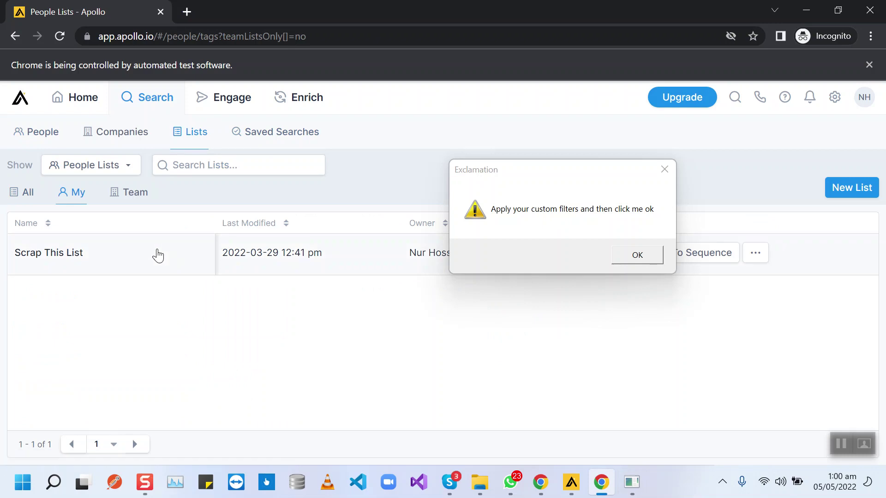
{"action": "left_click", "coordinate": [168, 252]}
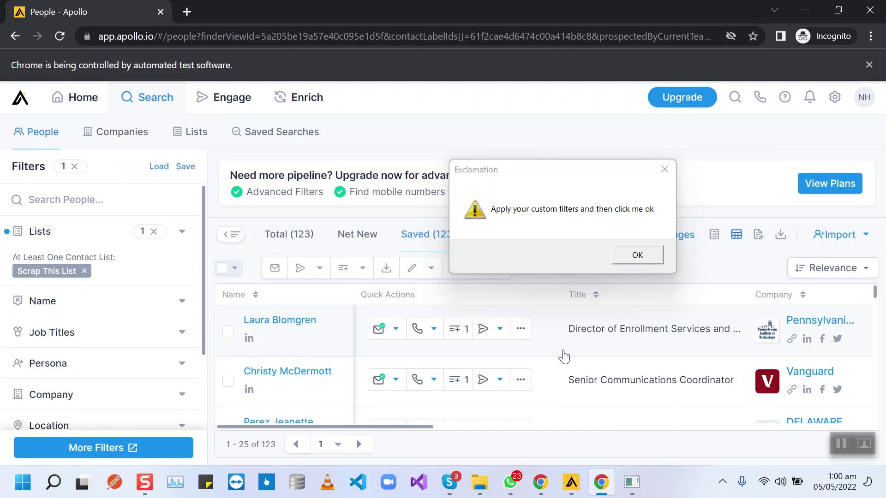
{"action": "left_click", "coordinate": [637, 256]}
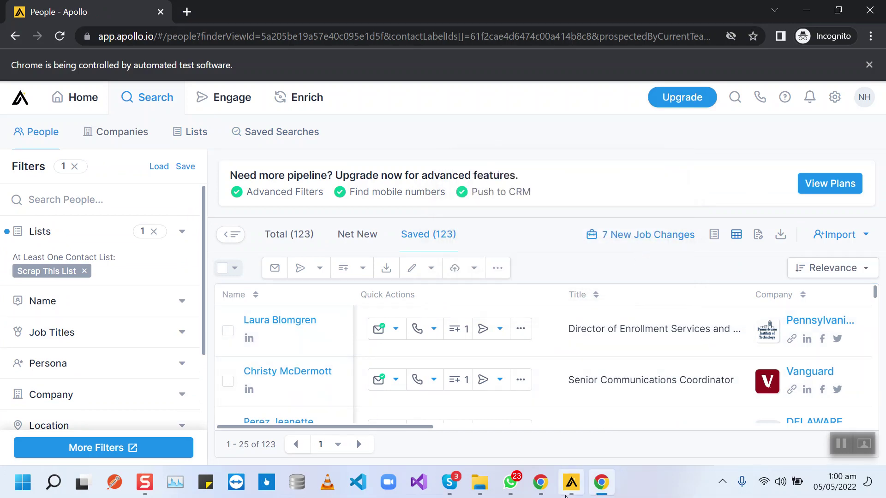
- Show a row count for the scraped results grid and maximize the scraper window
{"action": "right_click", "coordinate": [462, 325]}
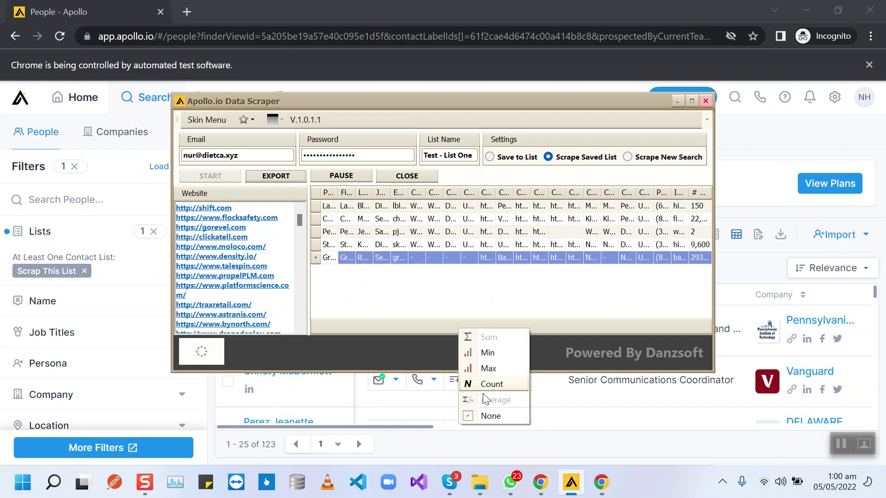
{"action": "left_click", "coordinate": [492, 383]}
{"action": "left_click", "coordinate": [692, 101]}
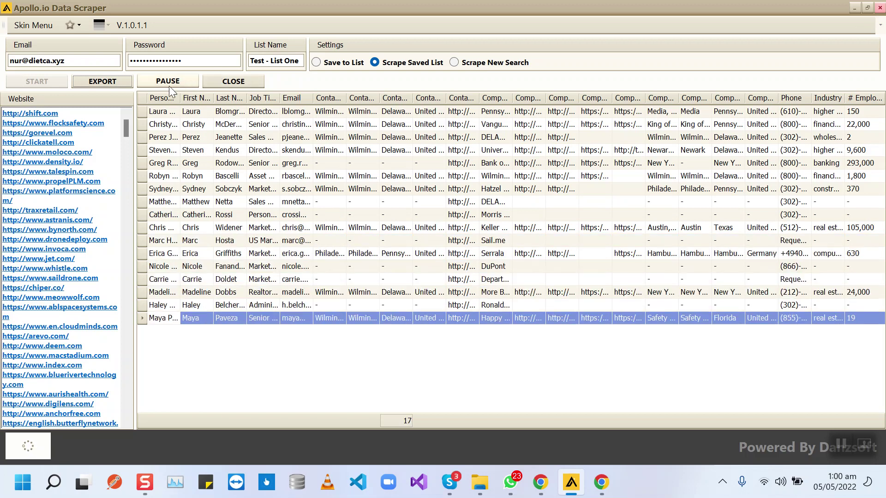
- Export the scraped contacts as .XLSX, open the file in Excel and close the Export Dialog
{"action": "left_click", "coordinate": [104, 82]}
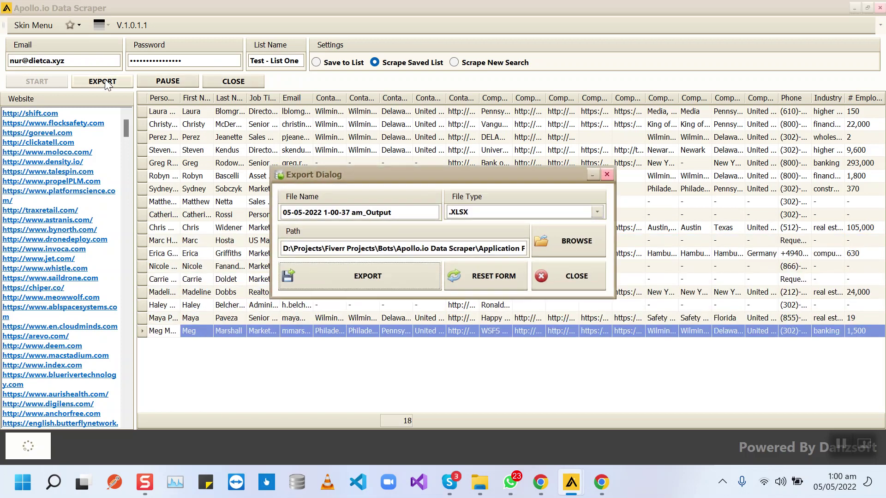
{"action": "left_click", "coordinate": [399, 275]}
{"action": "left_click", "coordinate": [472, 255]}
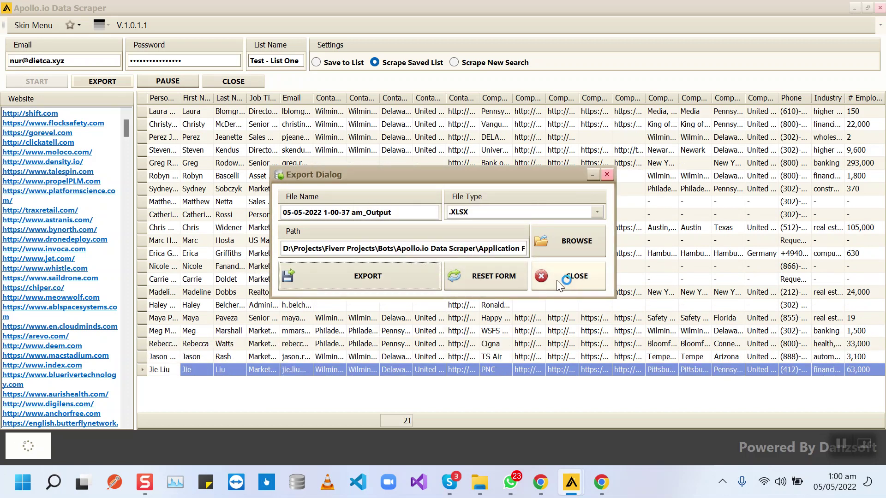
{"action": "left_click", "coordinate": [568, 276]}
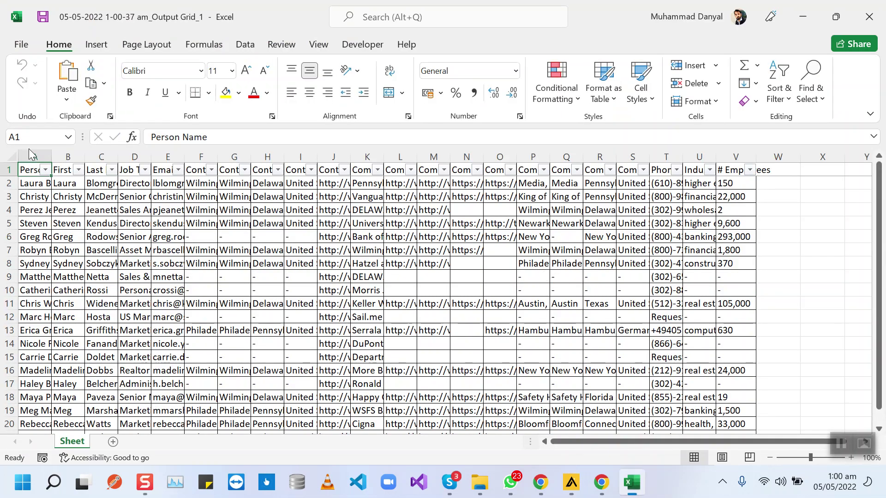
- Autofit all column widths and make the header row bold with a yellow fill
{"action": "left_click", "coordinate": [12, 156]}
{"action": "double_click", "coordinate": [57, 157]}
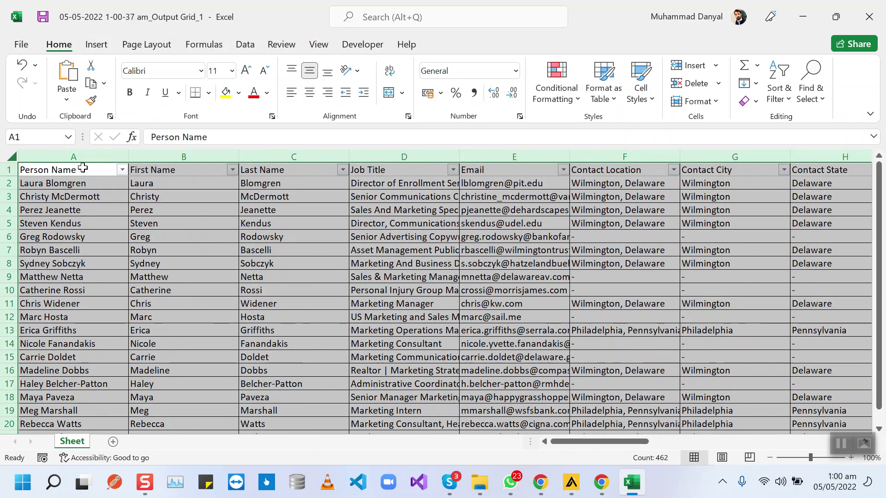
{"action": "left_click", "coordinate": [8, 170]}
{"action": "left_click", "coordinate": [226, 92]}
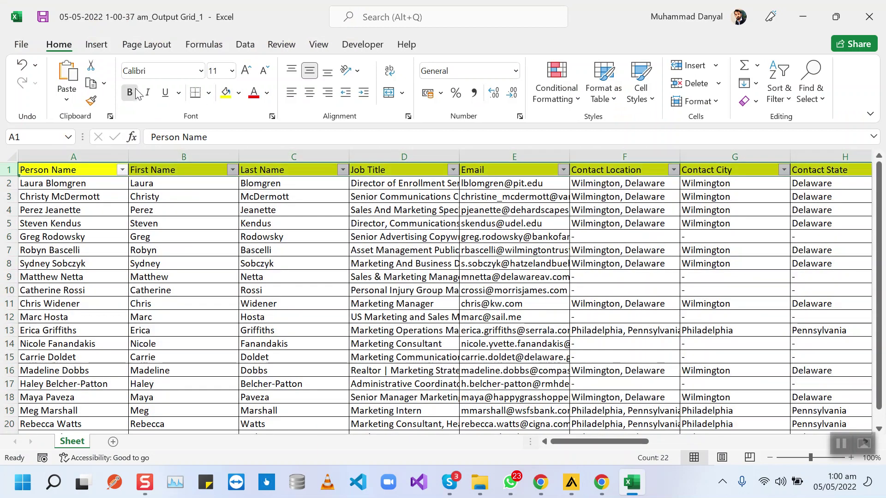
{"action": "left_click", "coordinate": [129, 93]}
- Review the contact columns: names, job title, email, location, city, state and country
{"action": "left_click_drag", "start_coordinate": [119, 178], "coordinate": [100, 208]}
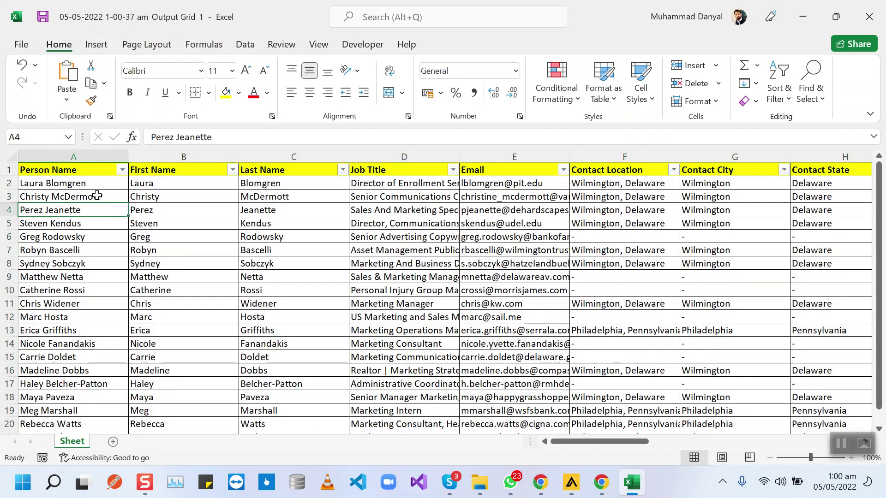
{"action": "left_click", "coordinate": [158, 197]}
{"action": "left_click_drag", "start_coordinate": [158, 202], "coordinate": [320, 208]}
{"action": "left_click", "coordinate": [321, 208]}
{"action": "left_click", "coordinate": [402, 185]}
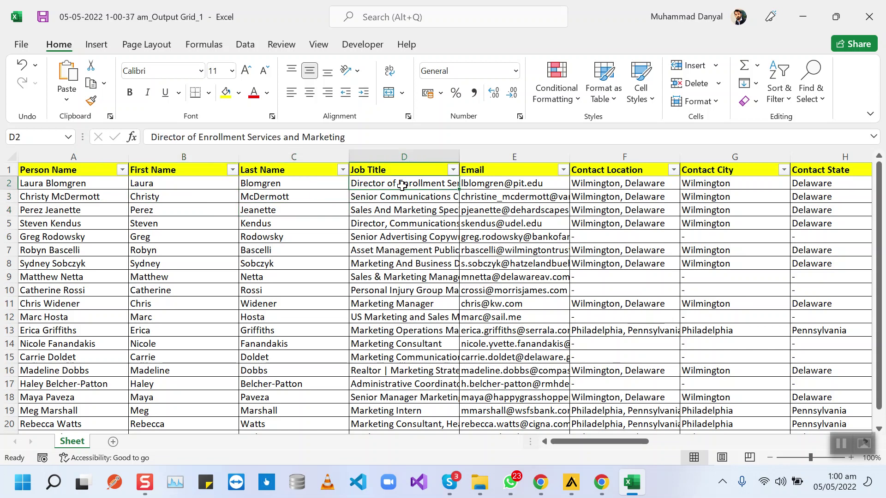
{"action": "left_click", "coordinate": [500, 194]}
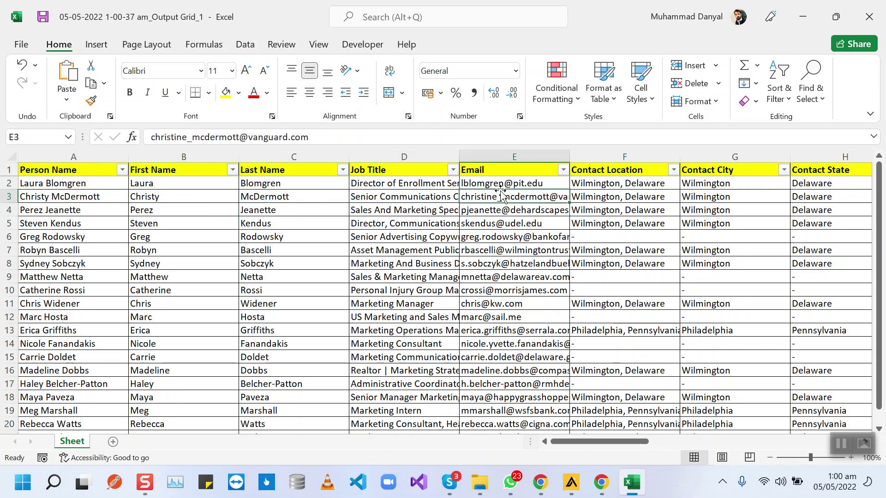
{"action": "left_click", "coordinate": [615, 197]}
{"action": "left_click", "coordinate": [714, 195]}
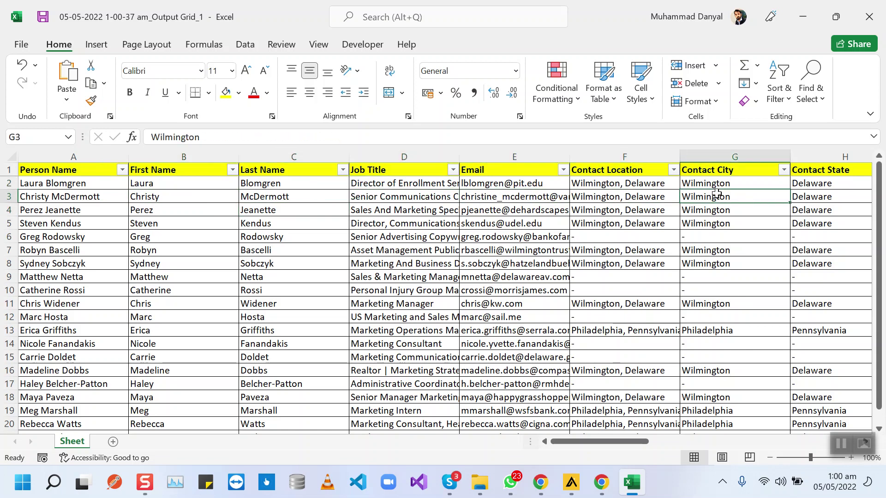
{"action": "key", "text": "Right"}
{"action": "key", "text": "Right"}
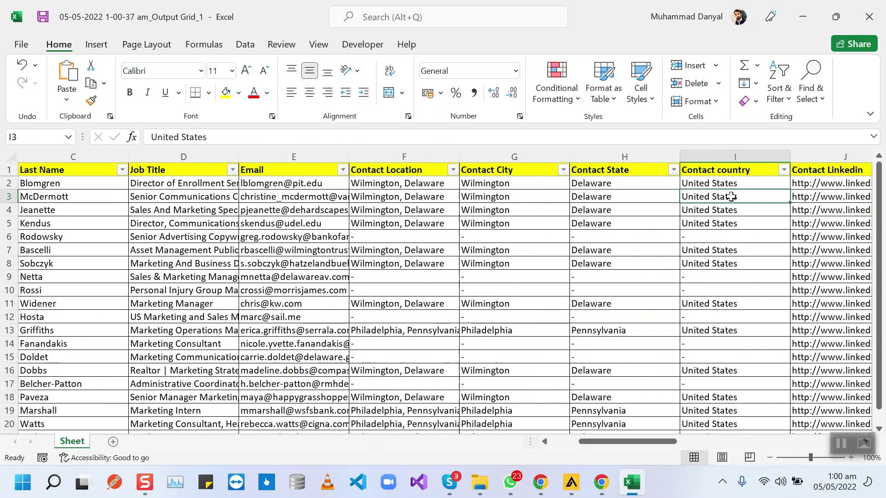
{"action": "key", "text": "Right"}
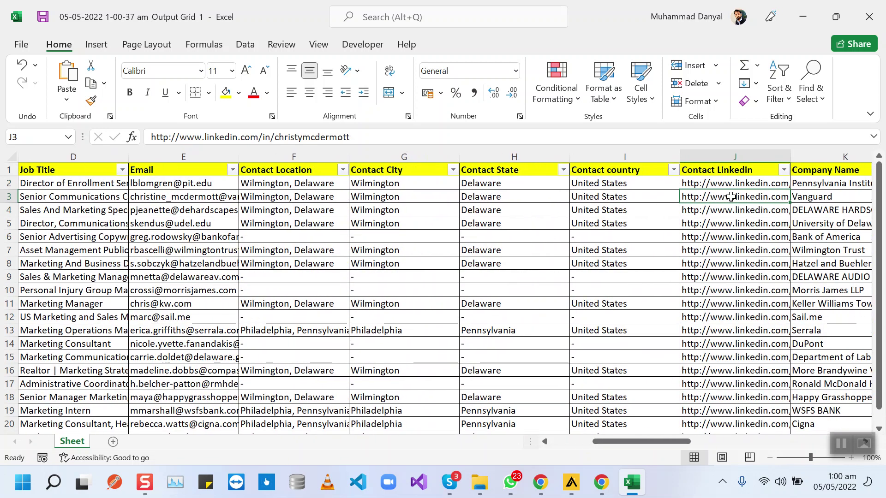
{"action": "left_click_drag", "start_coordinate": [671, 442], "coordinate": [729, 442]}
- Review the company columns: name, LinkedIn and Twitter links, city, state, country and phone numbers
{"action": "left_click", "coordinate": [396, 186]}
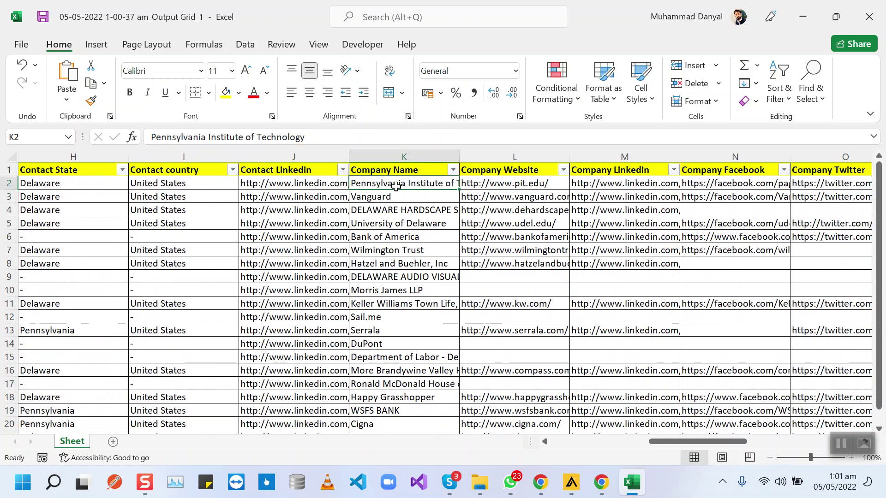
{"action": "left_click", "coordinate": [509, 188]}
{"action": "left_click", "coordinate": [616, 186]}
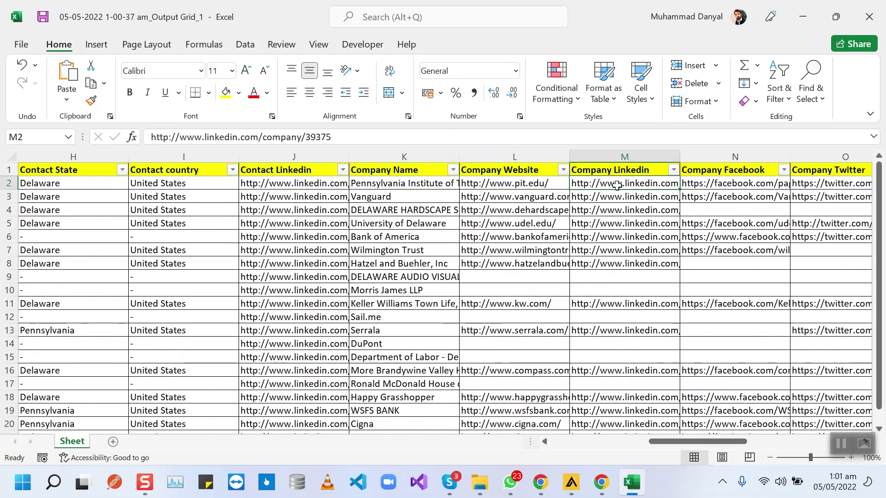
{"action": "left_click", "coordinate": [743, 185]}
{"action": "left_click", "coordinate": [834, 197]}
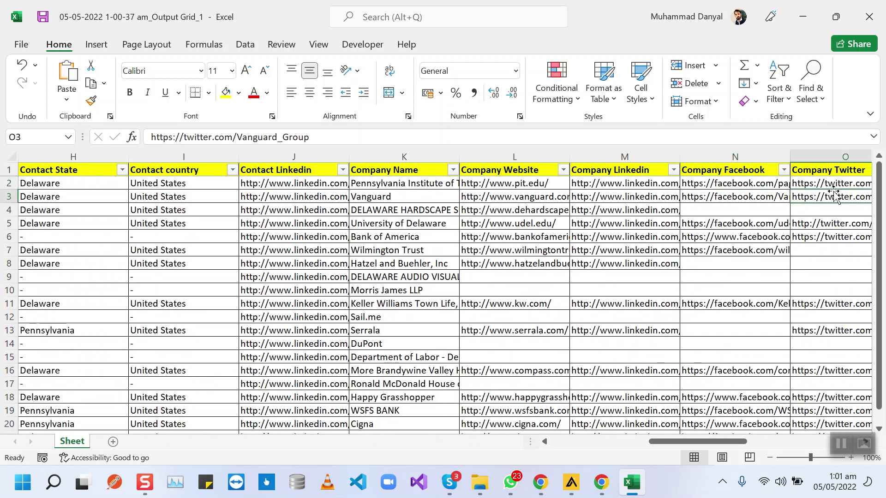
{"action": "key", "text": "Right"}
{"action": "key", "text": "Right"}
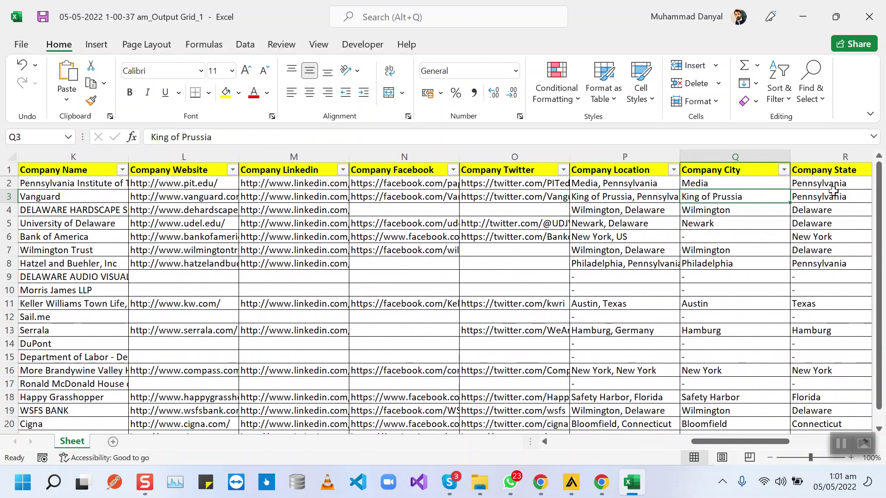
{"action": "key", "text": "Right"}
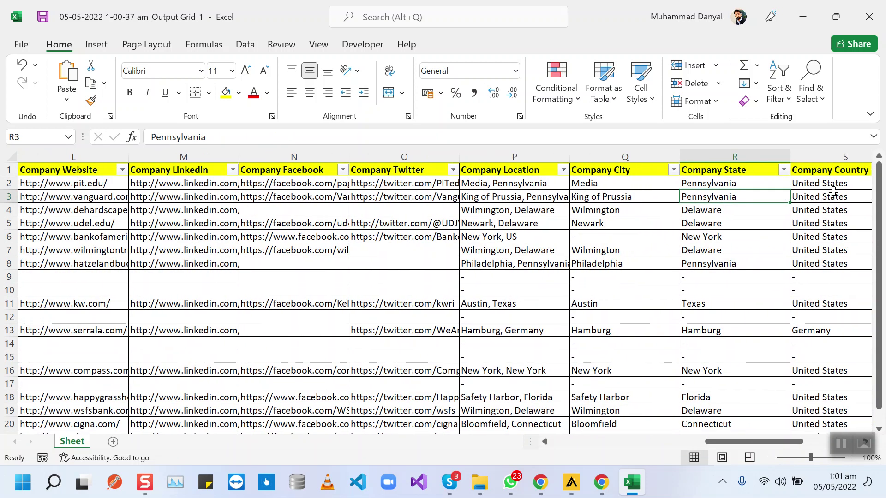
{"action": "key", "text": "Right"}
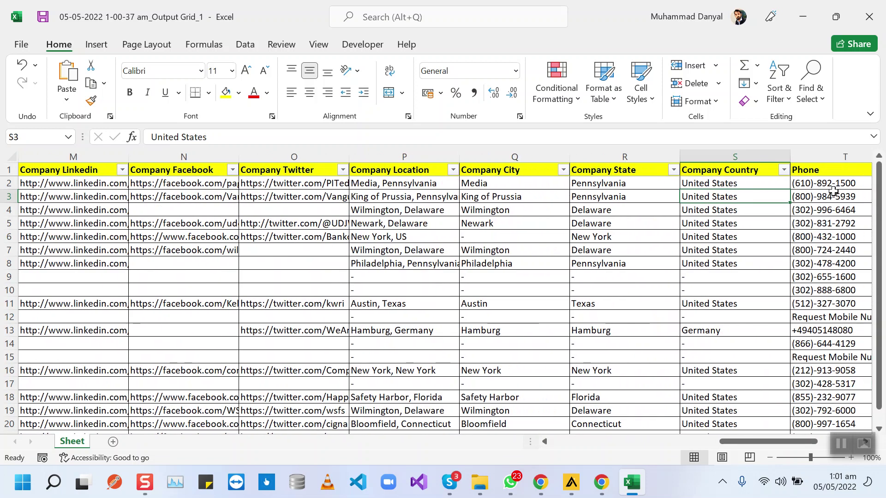
{"action": "key", "text": "Right"}
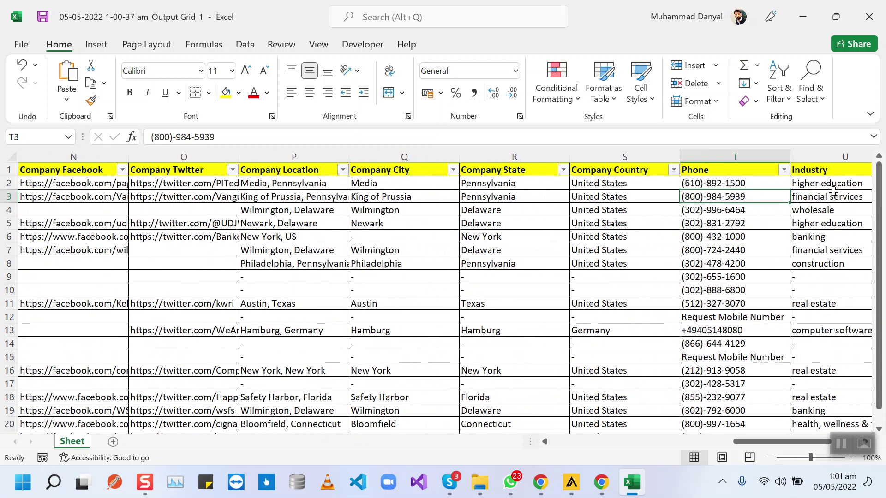
{"action": "key", "text": "Right"}
{"action": "key", "text": "Right"}
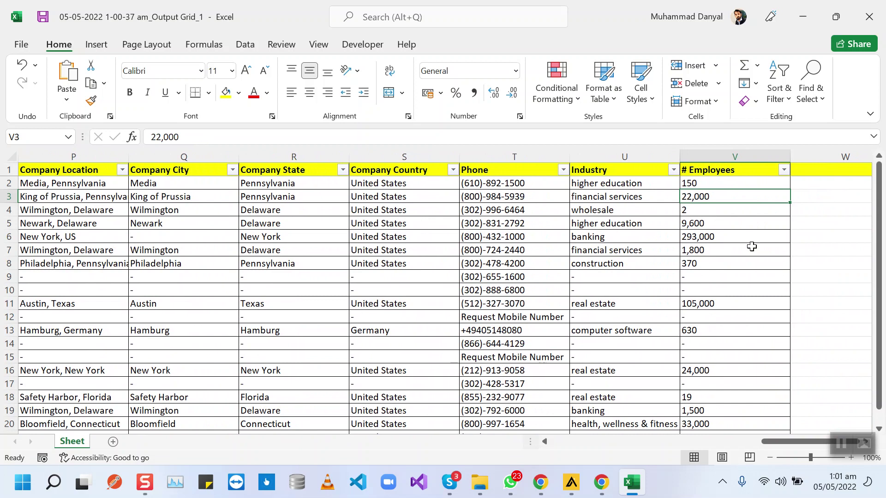
- Scroll back to the name columns, check a last name and close the spreadsheet
{"action": "left_click_drag", "start_coordinate": [755, 442], "coordinate": [553, 443]}
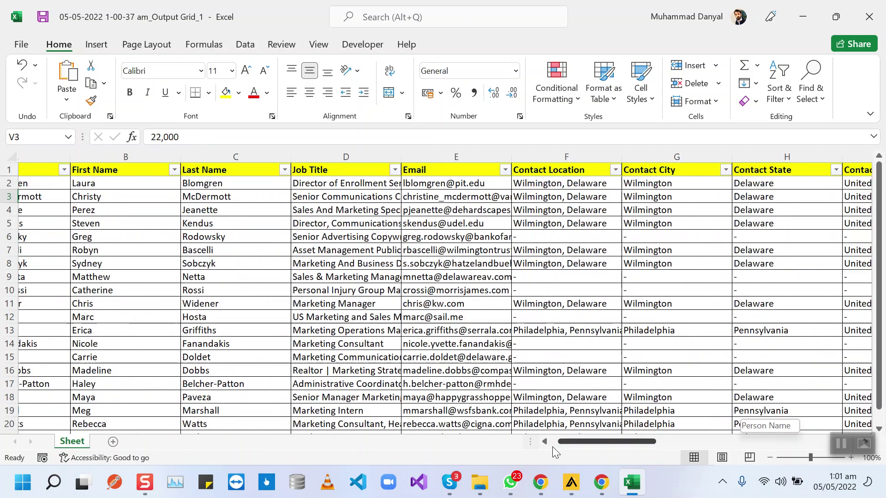
{"action": "left_click", "coordinate": [275, 290]}
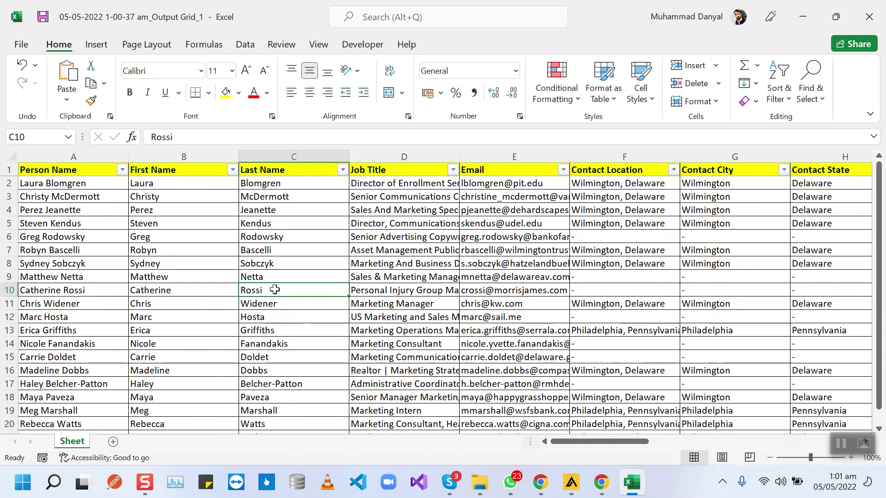
{"action": "left_click", "coordinate": [868, 16]}
- Discard the spreadsheet changes, then close the scraper and its automated browser
{"action": "left_click", "coordinate": [443, 261]}
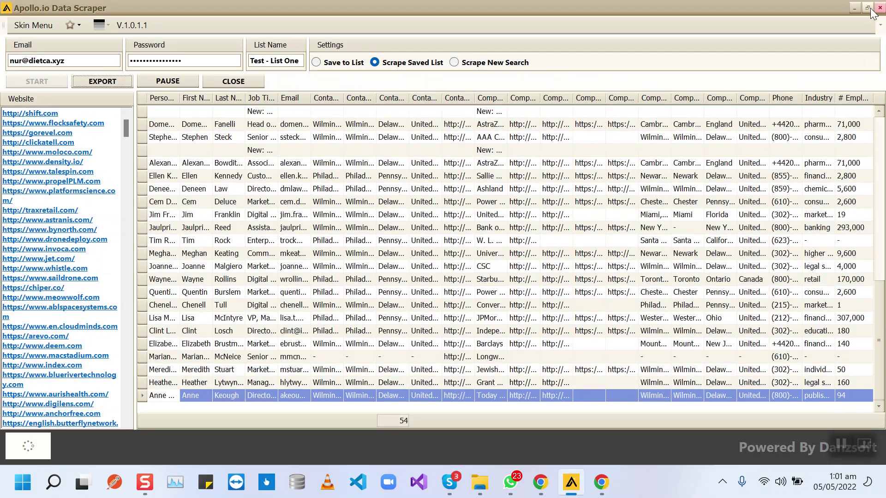
{"action": "left_click", "coordinate": [868, 7]}
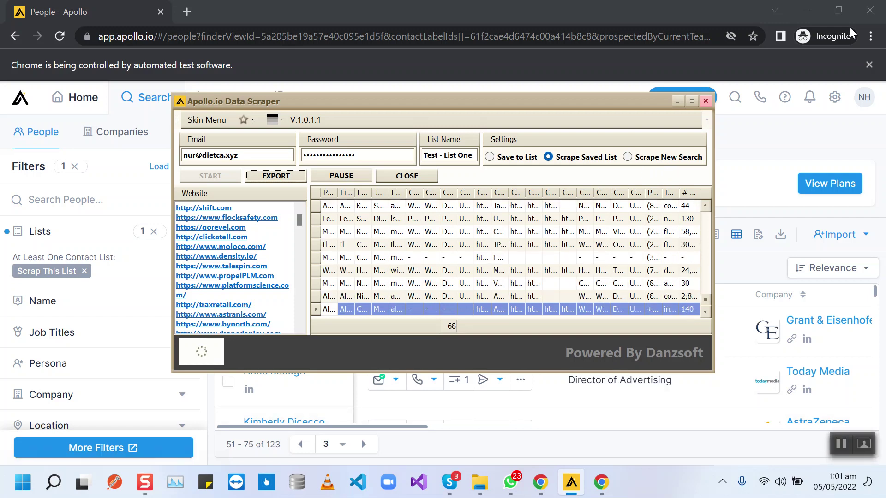
{"action": "left_click", "coordinate": [706, 102]}
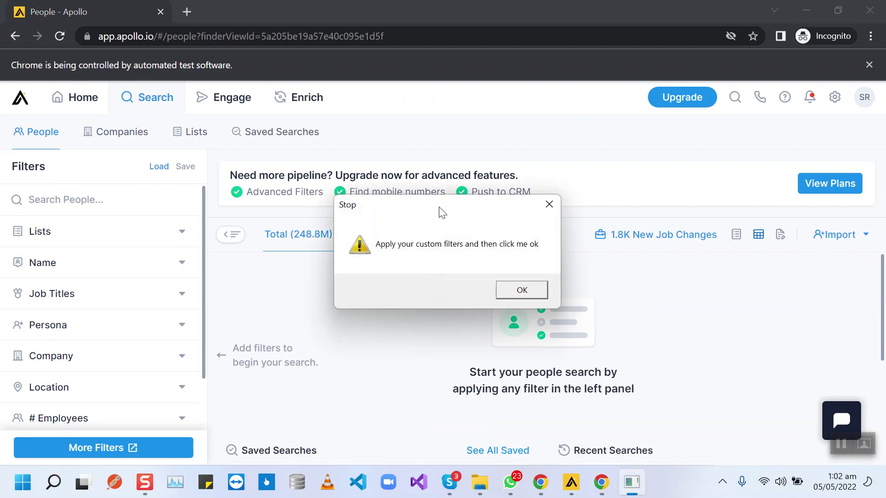
- Move the prompt aside and filter the people search to the job title 'owner'
{"action": "left_click_drag", "start_coordinate": [438, 211], "coordinate": [502, 140]}
{"action": "left_click", "coordinate": [184, 298]}
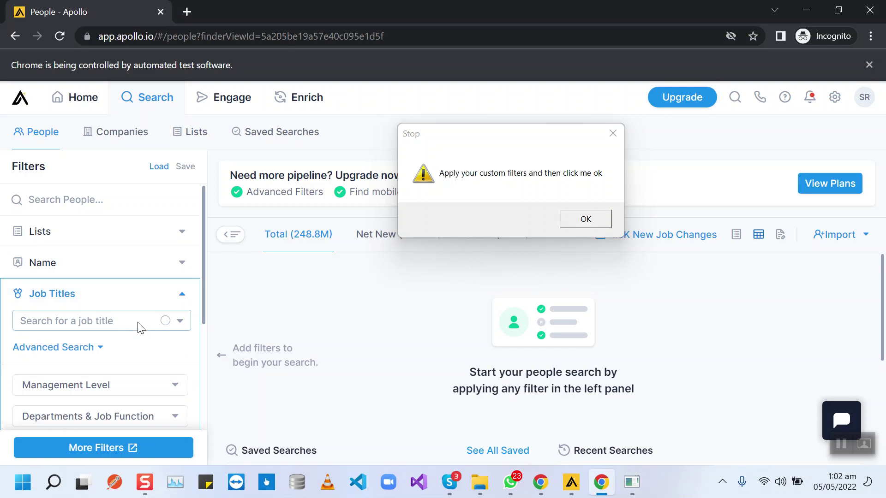
{"action": "left_click", "coordinate": [135, 322]}
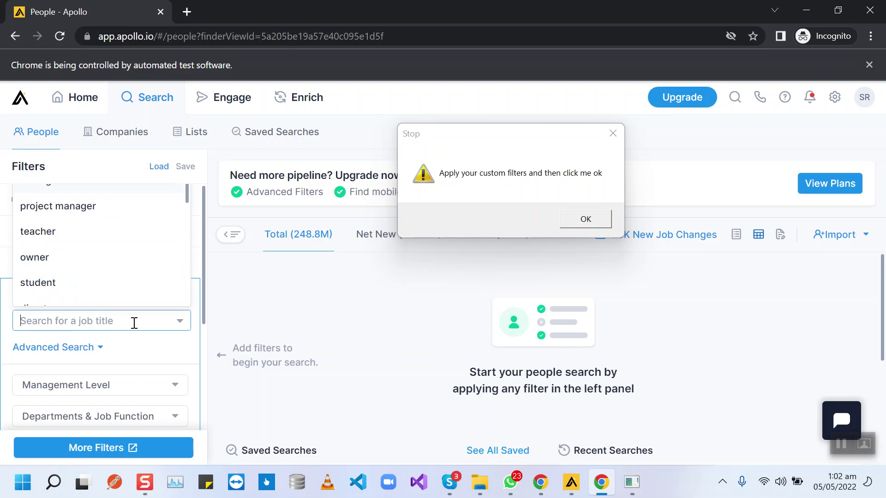
{"action": "left_click", "coordinate": [34, 258]}
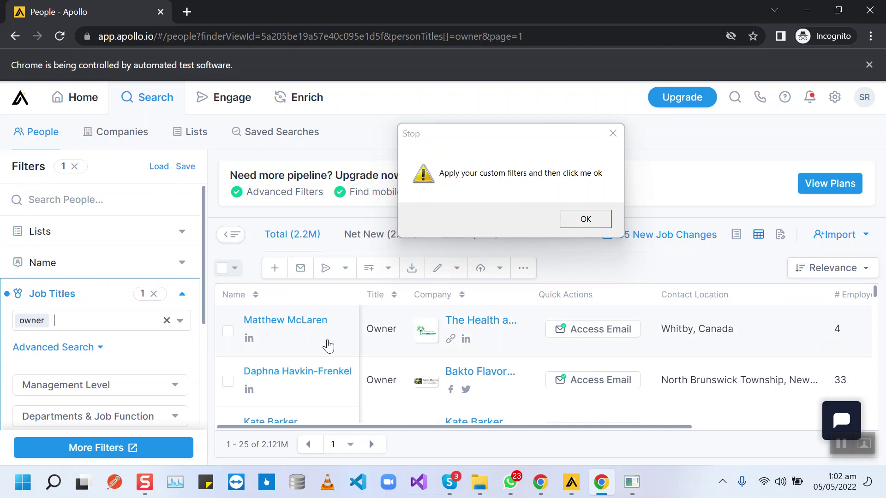
- Check the result pages, then confirm to the scraper that the filters are applied
{"action": "left_click", "coordinate": [350, 444]}
{"action": "scroll", "coordinate": [352, 388], "scroll_direction": "down", "scroll_amount": 8}
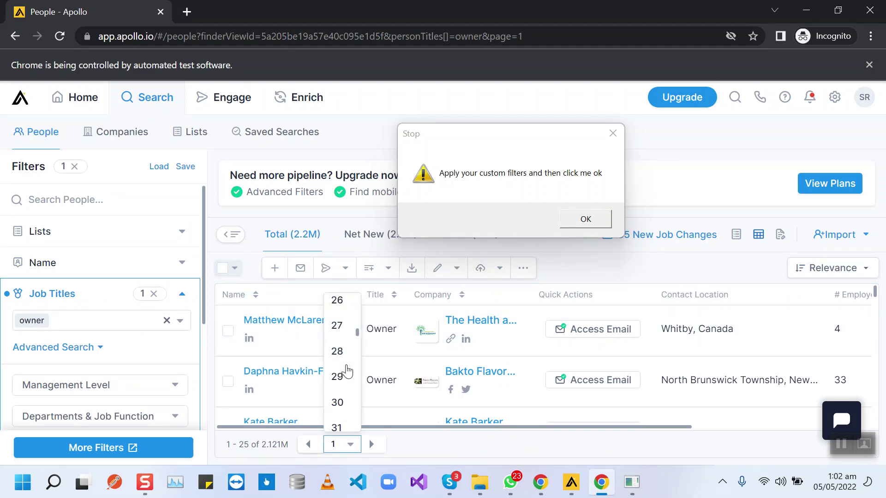
{"action": "scroll", "coordinate": [351, 387], "scroll_direction": "down", "scroll_amount": 10}
{"action": "scroll", "coordinate": [352, 388], "scroll_direction": "up", "scroll_amount": 19}
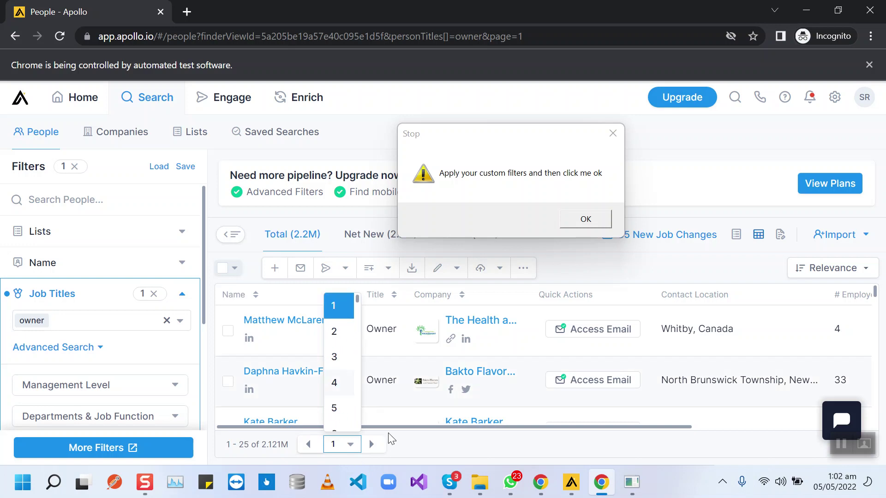
{"action": "left_click", "coordinate": [436, 456]}
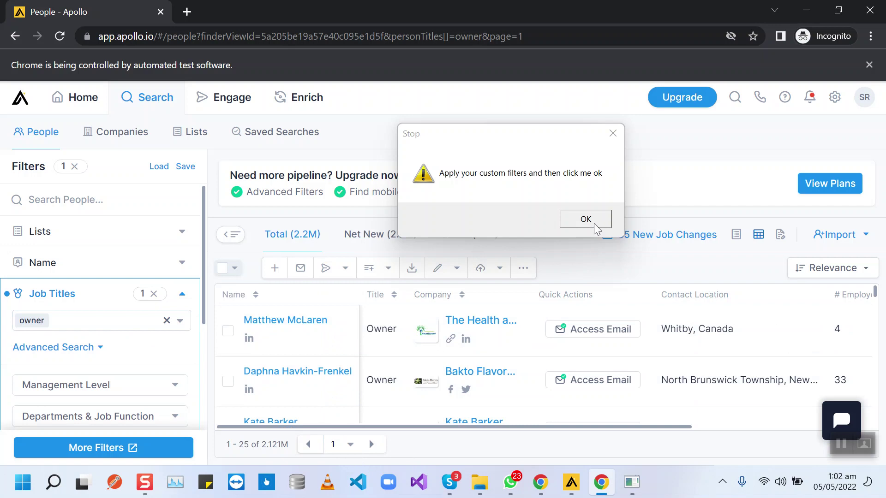
{"action": "scroll", "coordinate": [79, 293], "scroll_direction": "down", "scroll_amount": 3}
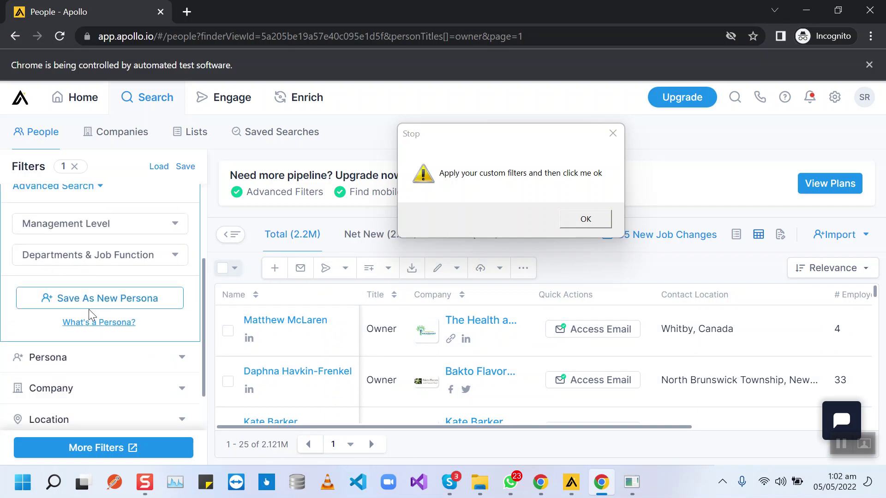
{"action": "scroll", "coordinate": [88, 325], "scroll_direction": "down", "scroll_amount": 3}
{"action": "scroll", "coordinate": [91, 354], "scroll_direction": "up", "scroll_amount": 3}
{"action": "scroll", "coordinate": [91, 354], "scroll_direction": "up", "scroll_amount": 2}
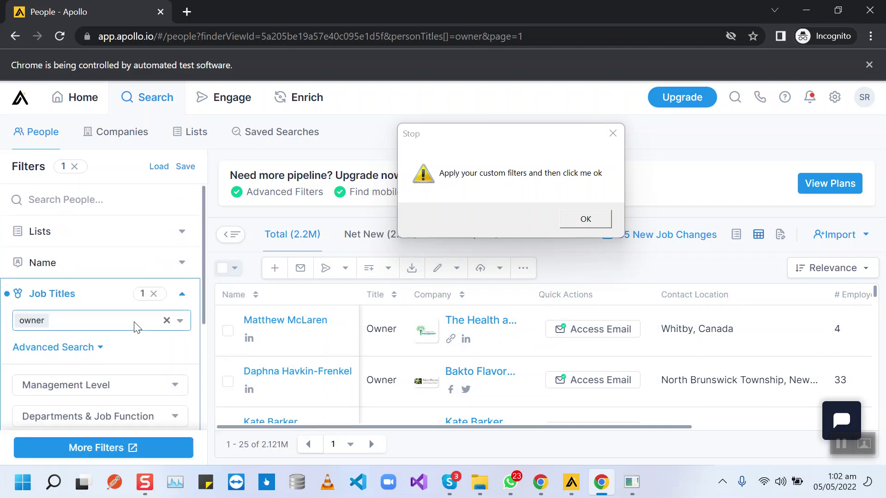
{"action": "left_click", "coordinate": [586, 219]}
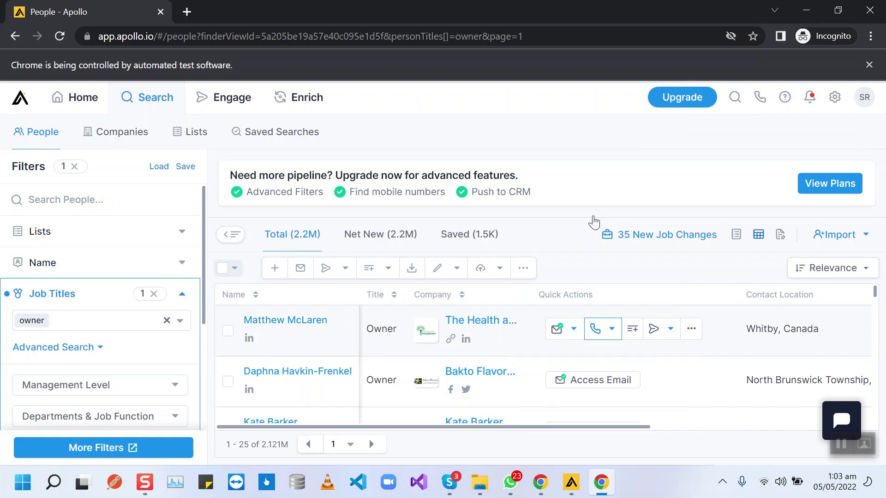
- Maximize the scraper over the browser and hide the Revenue column from the results grid
{"action": "left_click", "coordinate": [571, 483]}
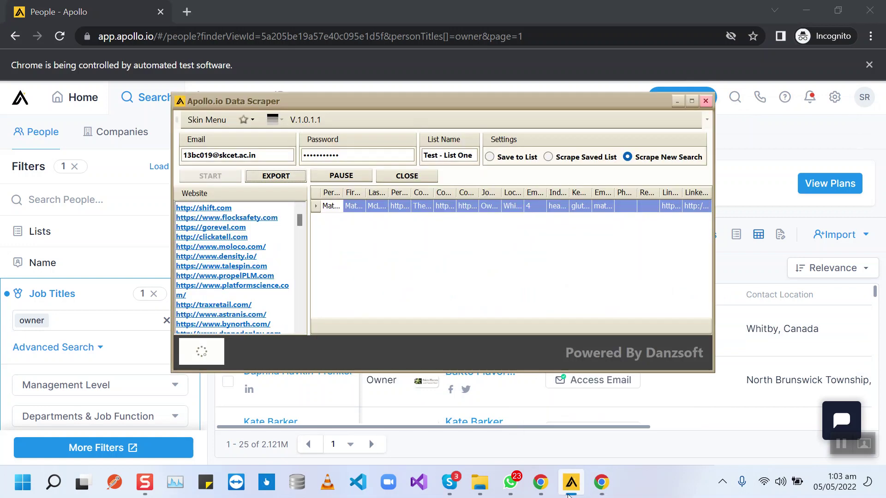
{"action": "left_click", "coordinate": [691, 107]}
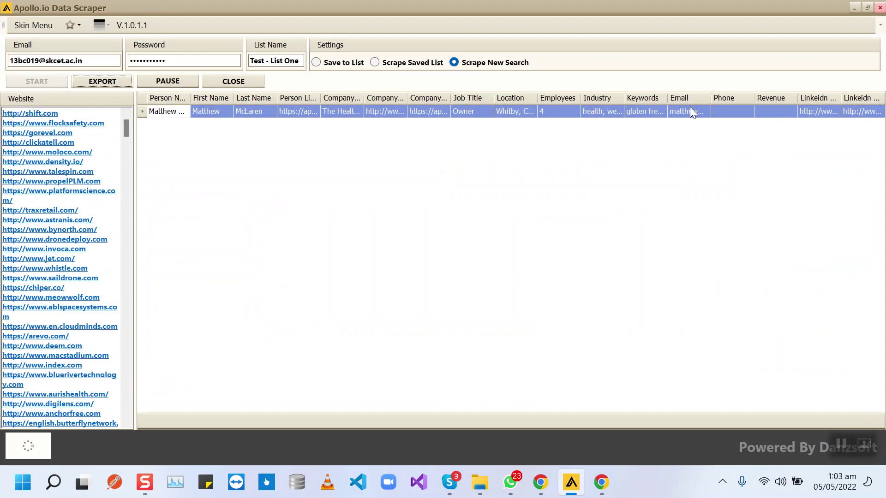
{"action": "right_click", "coordinate": [765, 99]}
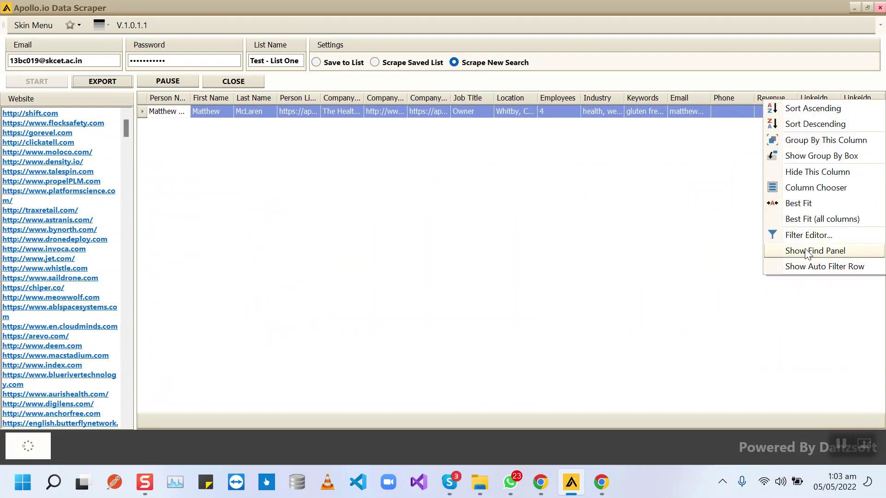
{"action": "left_click", "coordinate": [807, 173]}
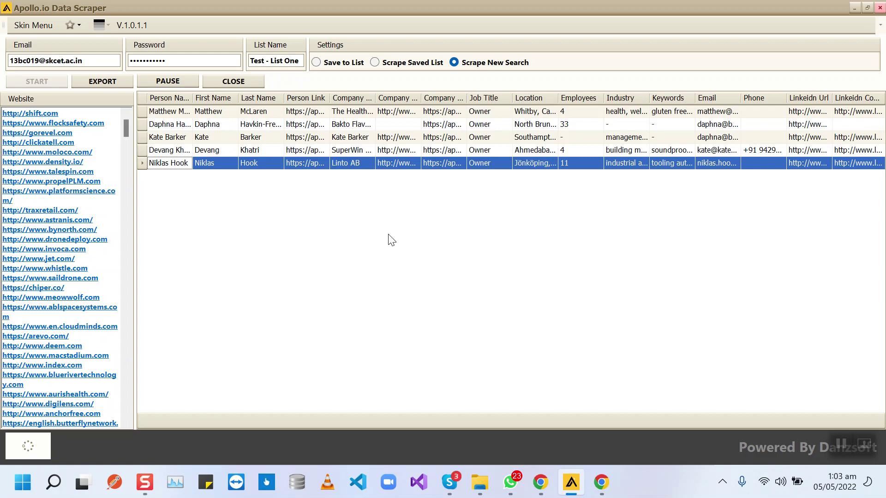
- Restore the scraper to a smaller window and move it slightly higher over Apollo
{"action": "left_click", "coordinate": [871, 14]}
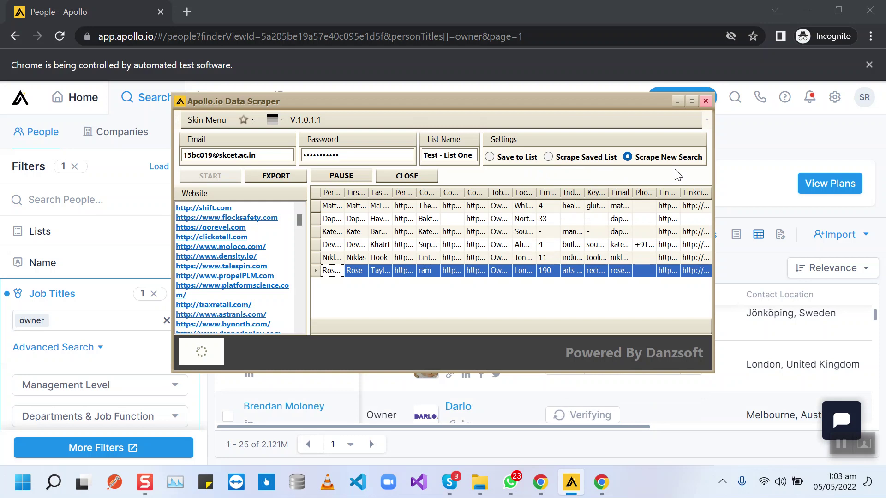
{"action": "left_click_drag", "start_coordinate": [449, 103], "coordinate": [460, 61]}
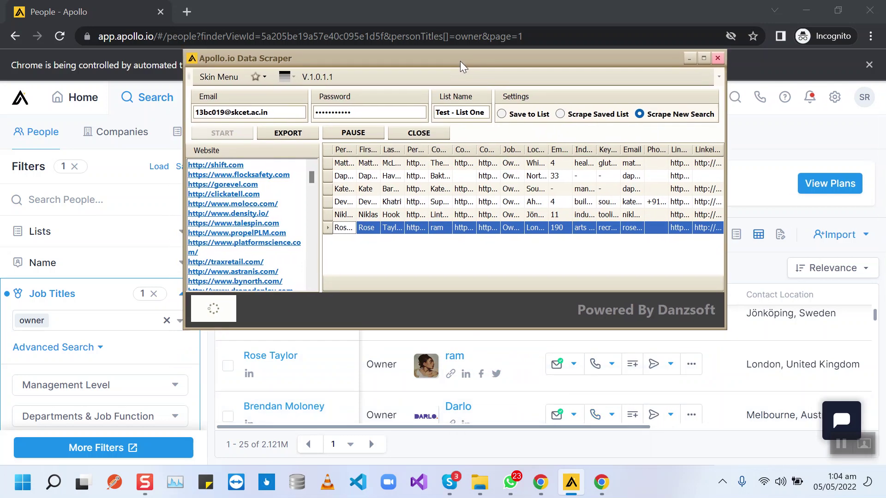